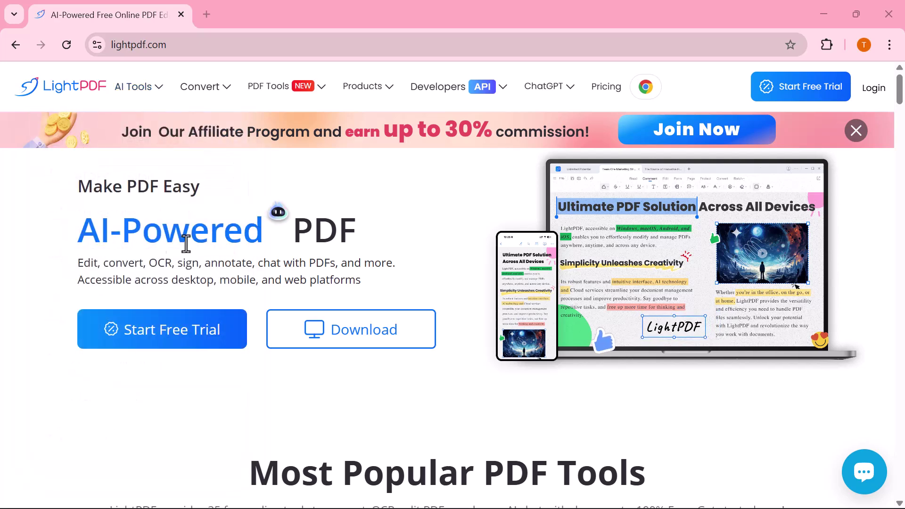
Step: Scroll down the lightpdf.com homepage past the feature showcases, user reviews and AI assistant demo
{"action": "scroll", "coordinate": [250, 261], "scroll_direction": "down", "scroll_amount": 5}
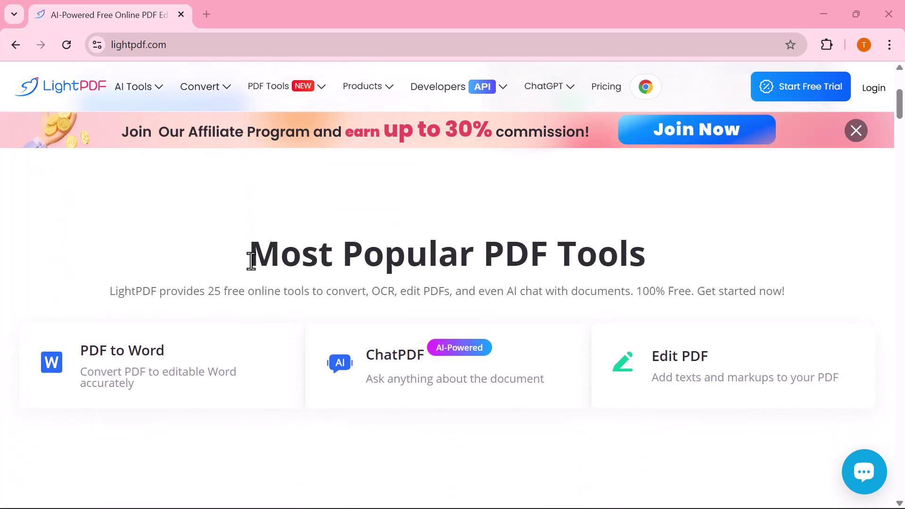
{"action": "scroll", "coordinate": [250, 261], "scroll_direction": "down", "scroll_amount": 2}
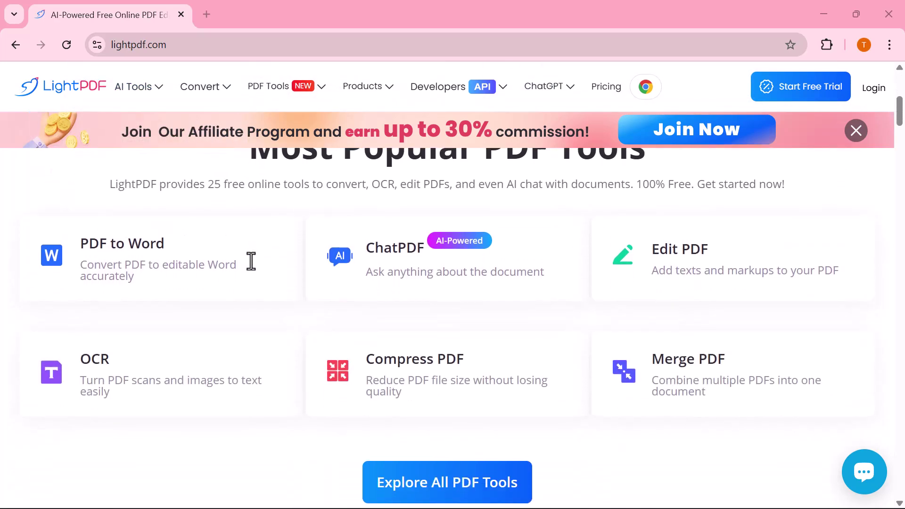
{"action": "scroll", "coordinate": [251, 261], "scroll_direction": "down", "scroll_amount": 2}
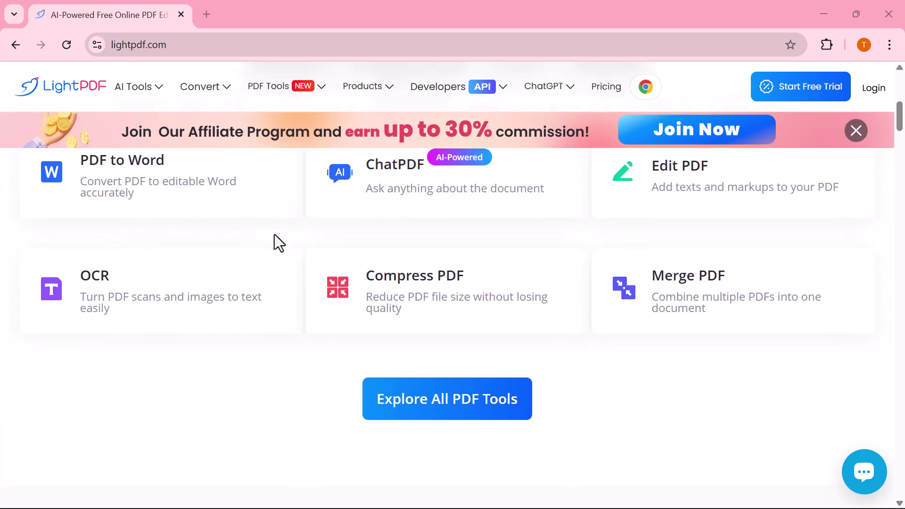
{"action": "scroll", "coordinate": [317, 305], "scroll_direction": "down", "scroll_amount": 5}
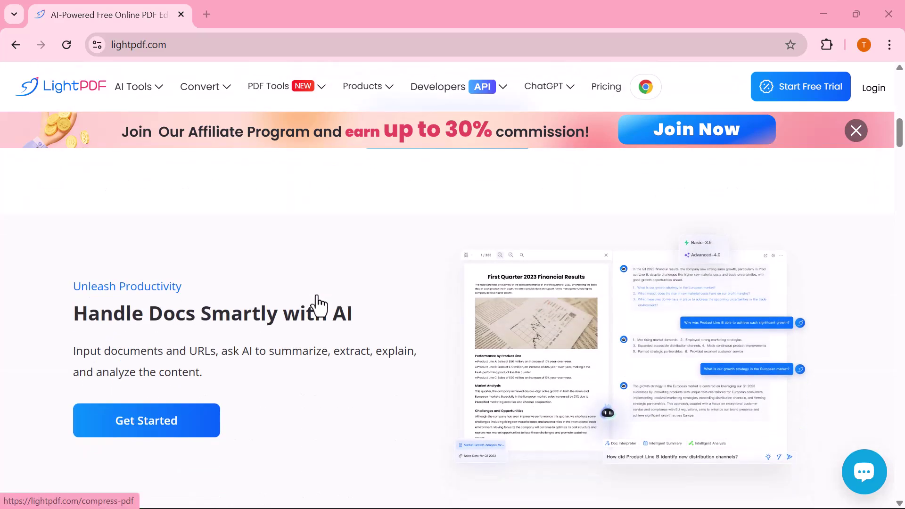
{"action": "scroll", "coordinate": [317, 305], "scroll_direction": "down", "scroll_amount": 2}
{"action": "scroll", "coordinate": [319, 305], "scroll_direction": "down", "scroll_amount": 3}
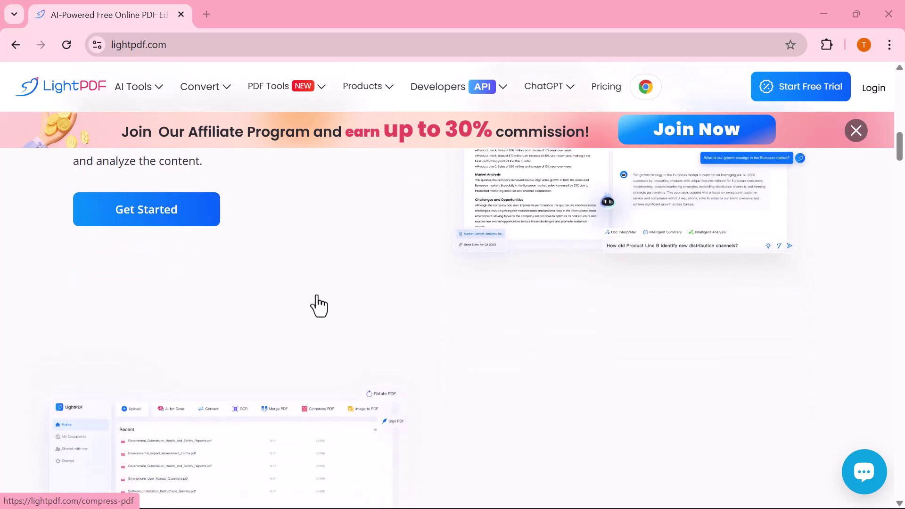
{"action": "scroll", "coordinate": [319, 306], "scroll_direction": "down", "scroll_amount": 4}
{"action": "scroll", "coordinate": [319, 305], "scroll_direction": "down", "scroll_amount": 1}
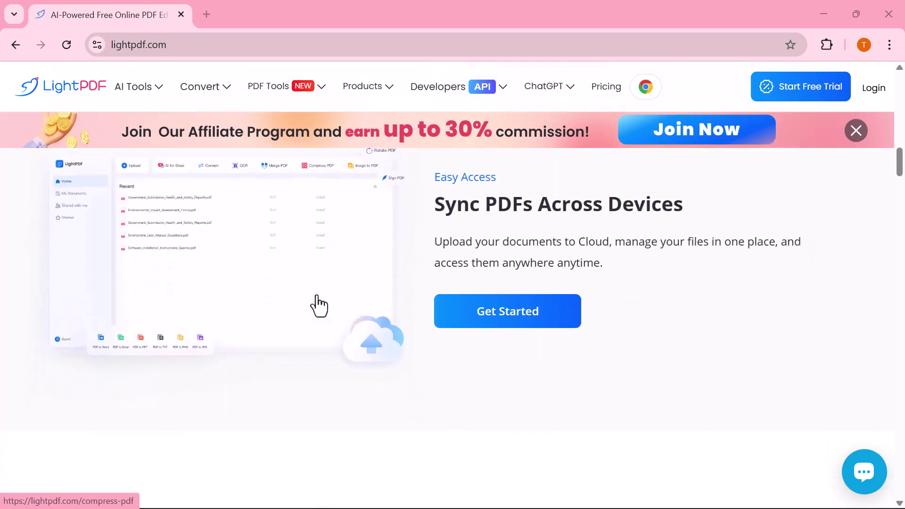
{"action": "scroll", "coordinate": [318, 305], "scroll_direction": "down", "scroll_amount": 3}
{"action": "scroll", "coordinate": [319, 305], "scroll_direction": "down", "scroll_amount": 3}
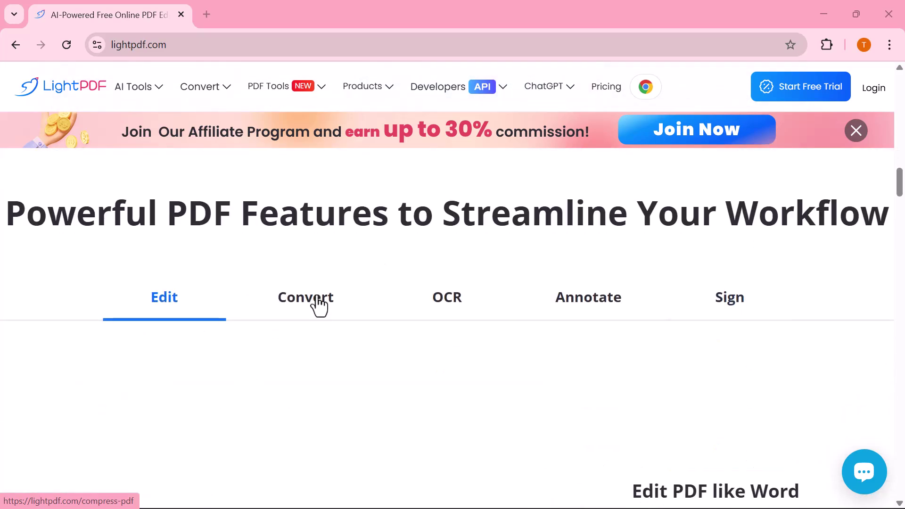
{"action": "scroll", "coordinate": [318, 306], "scroll_direction": "down", "scroll_amount": 3}
{"action": "scroll", "coordinate": [318, 305], "scroll_direction": "down", "scroll_amount": 3}
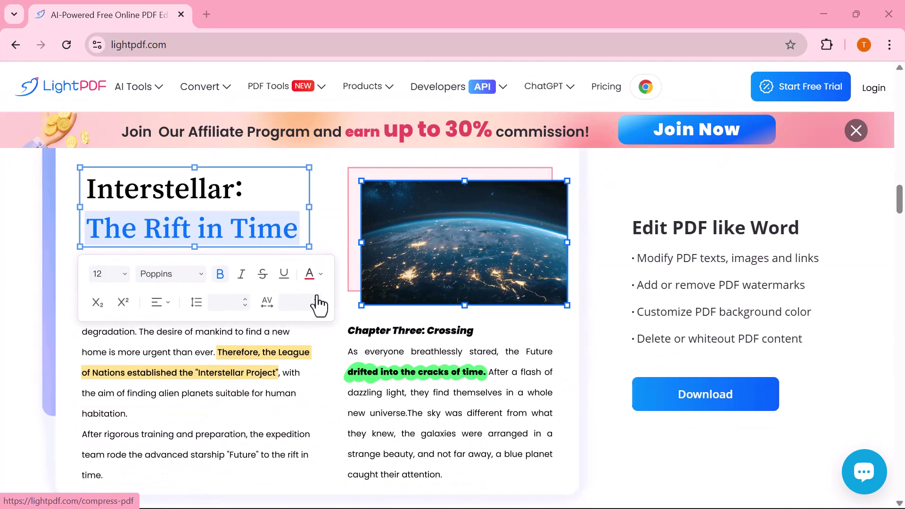
{"action": "scroll", "coordinate": [319, 305], "scroll_direction": "down", "scroll_amount": 6}
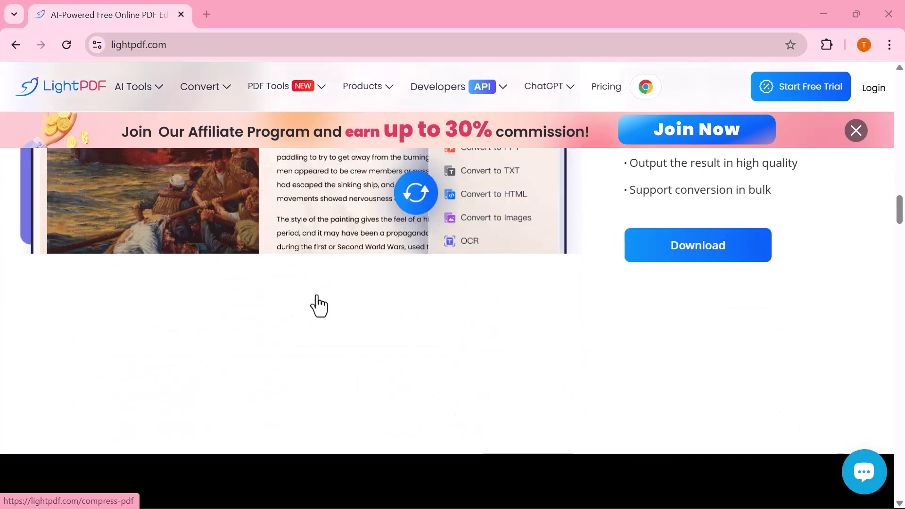
{"action": "scroll", "coordinate": [319, 305], "scroll_direction": "down", "scroll_amount": 8}
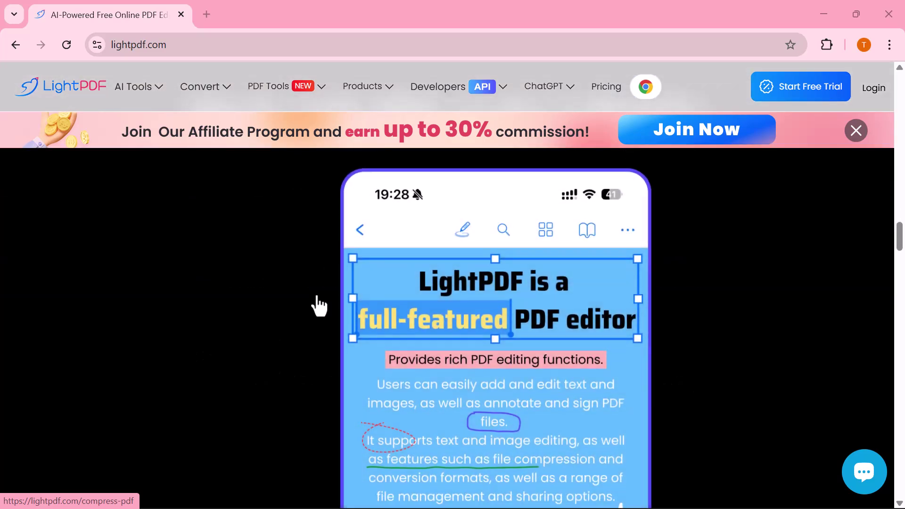
{"action": "scroll", "coordinate": [443, 339], "scroll_direction": "down", "scroll_amount": 2}
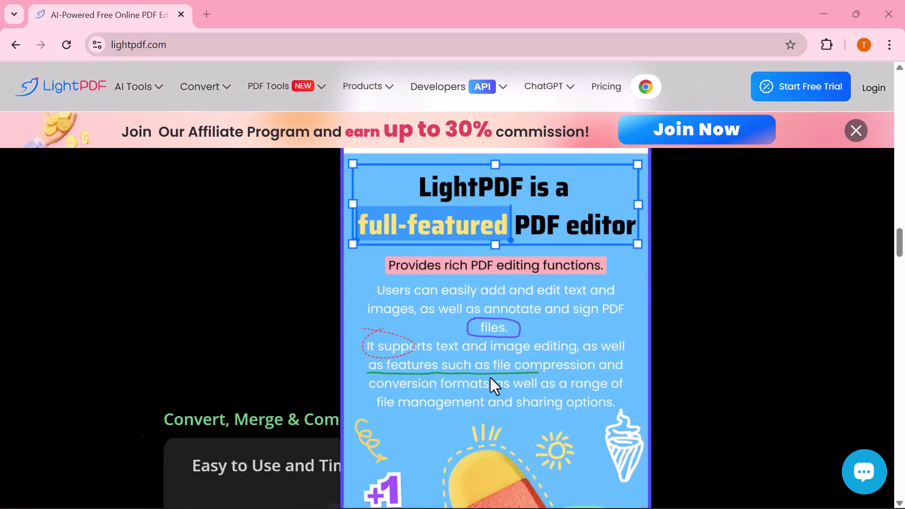
{"action": "scroll", "coordinate": [545, 374], "scroll_direction": "down", "scroll_amount": 5}
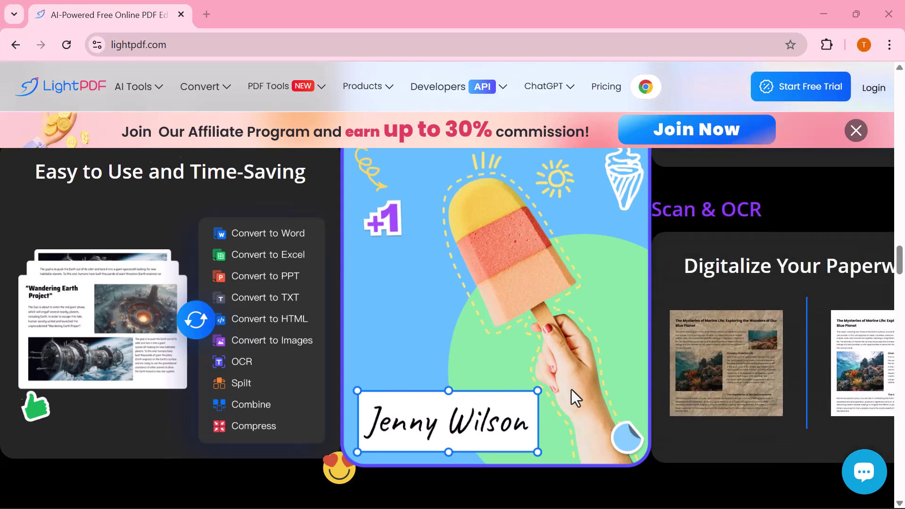
{"action": "scroll", "coordinate": [571, 390], "scroll_direction": "down", "scroll_amount": 5}
{"action": "scroll", "coordinate": [571, 389], "scroll_direction": "down", "scroll_amount": 10}
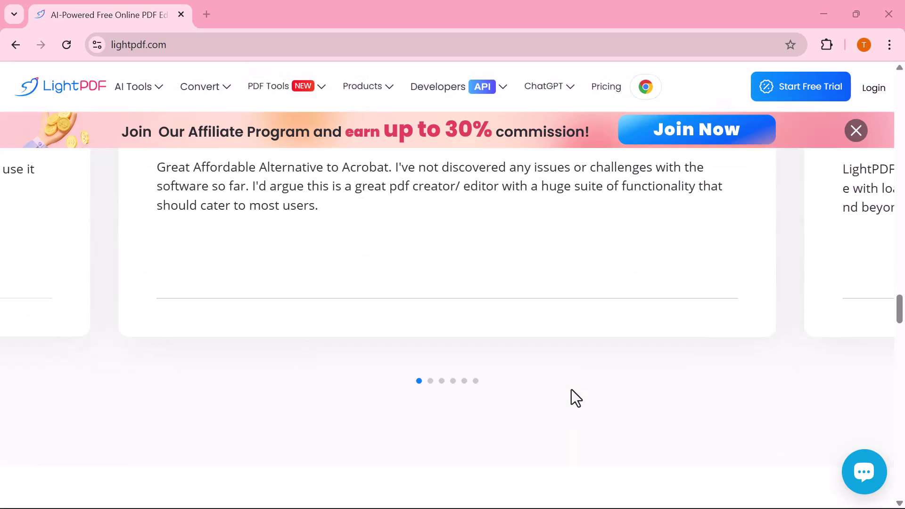
{"action": "scroll", "coordinate": [571, 389], "scroll_direction": "down", "scroll_amount": 10}
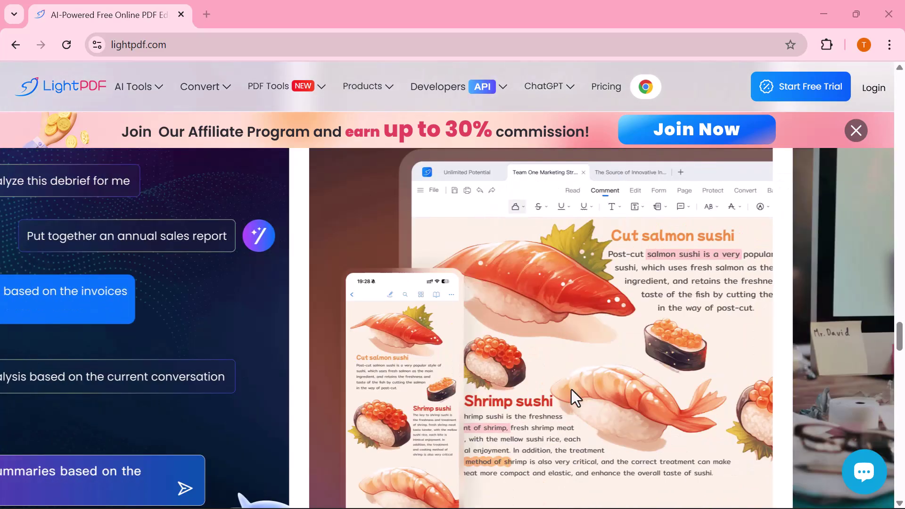
Step: Go back to the homepage top, download the Windows desktop app, and launch LightPDF once installed
{"action": "key", "text": "alt+Left"}
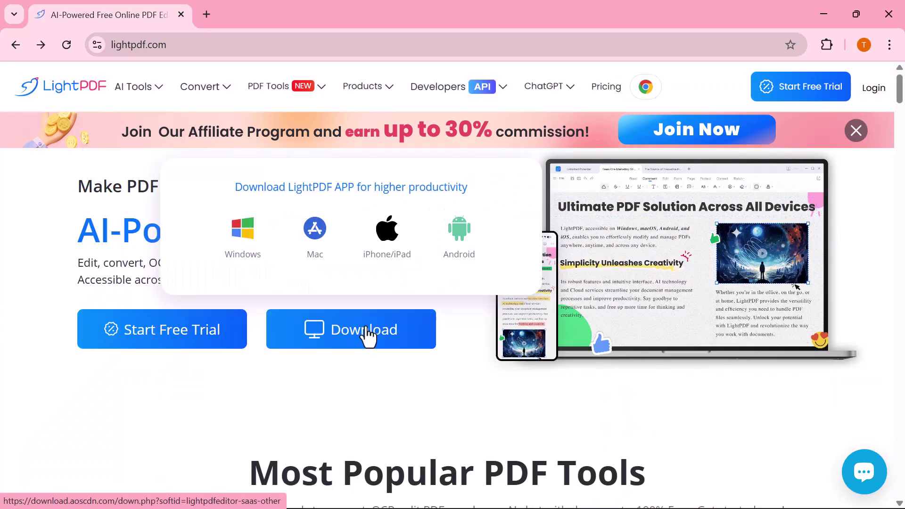
{"action": "left_click", "coordinate": [366, 335]}
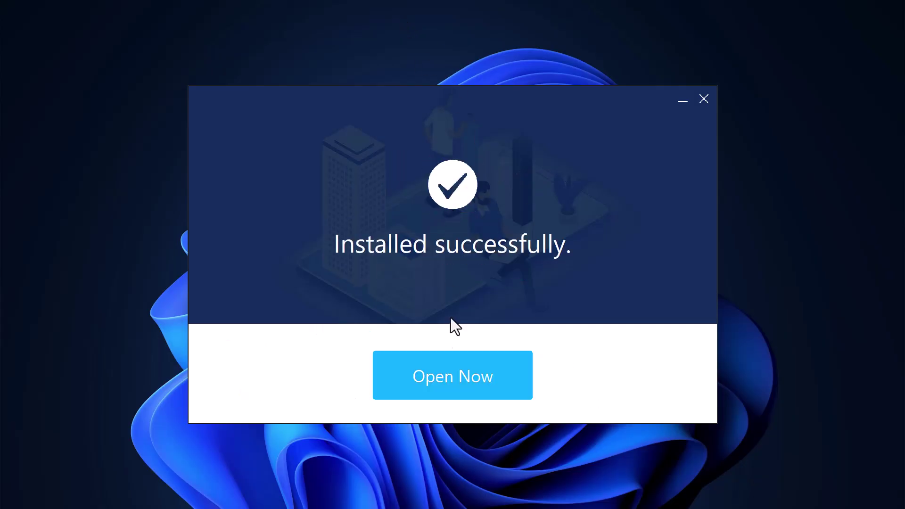
{"action": "left_click", "coordinate": [428, 380]}
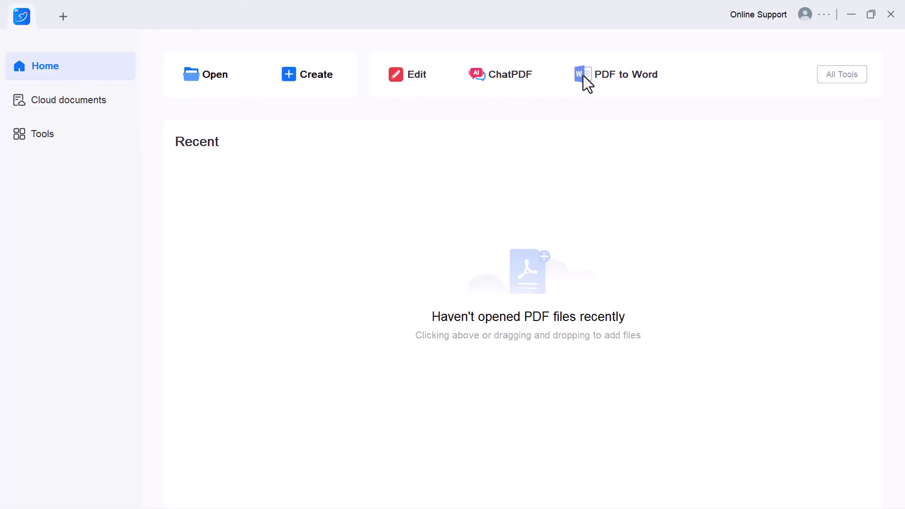
Step: Check the empty Cloud documents view twice, ending on the Tools page listing AI tools
{"action": "left_click", "coordinate": [71, 103]}
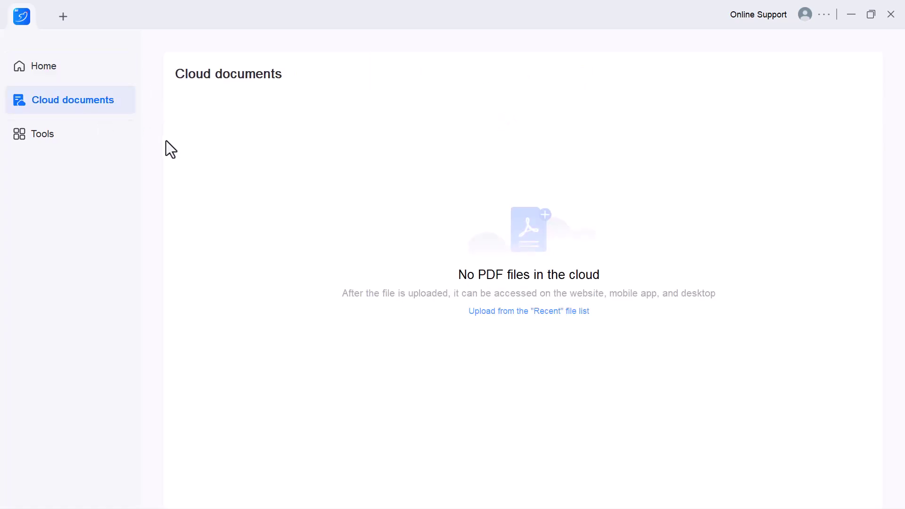
{"action": "left_click", "coordinate": [43, 139]}
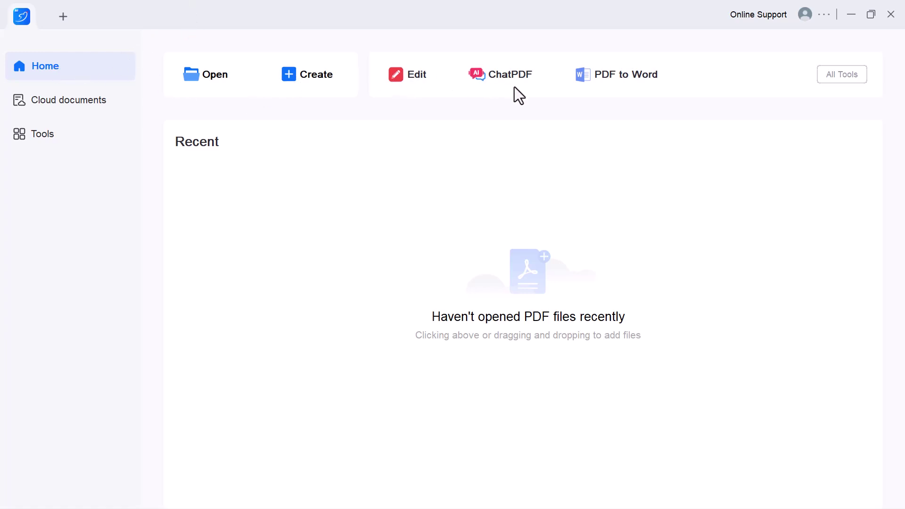
{"action": "left_click", "coordinate": [71, 102]}
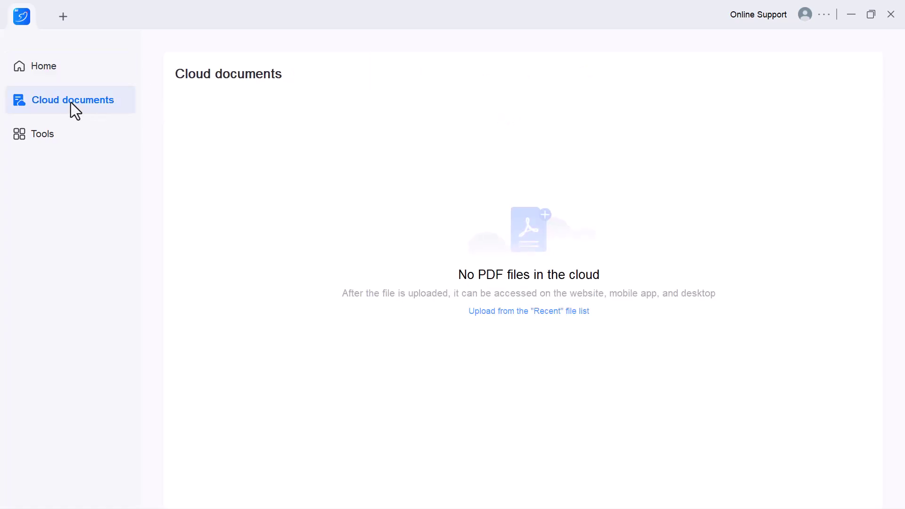
{"action": "left_click", "coordinate": [39, 133]}
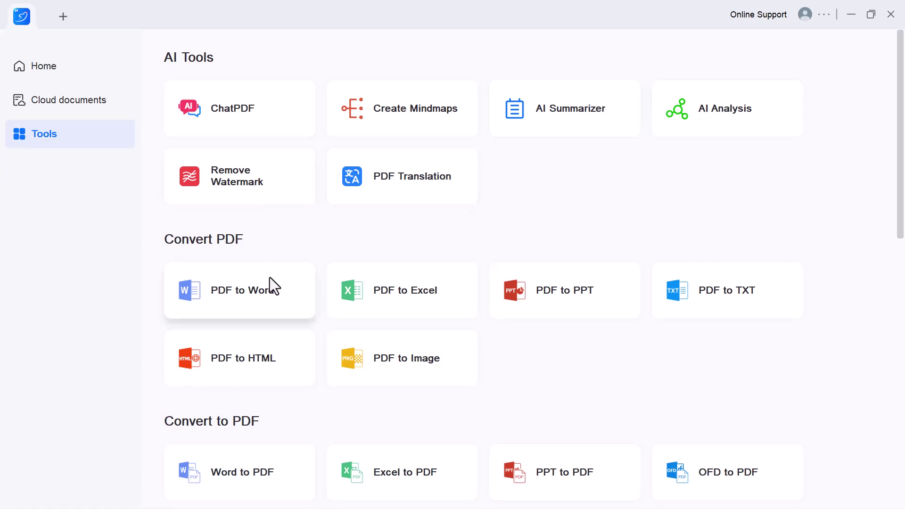
Step: Scroll down through the Tools page listing and back up slightly
{"action": "scroll", "coordinate": [270, 277], "scroll_direction": "down", "scroll_amount": 2}
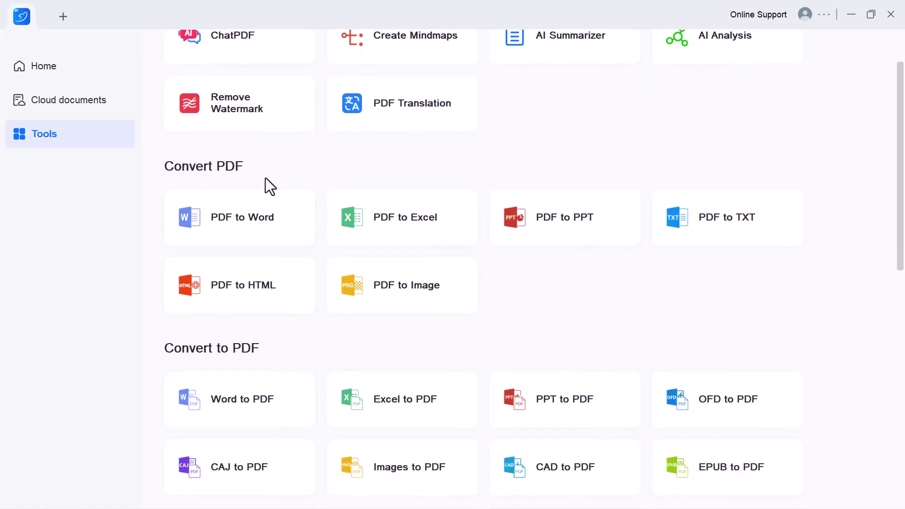
{"action": "scroll", "coordinate": [244, 348], "scroll_direction": "down", "scroll_amount": 3}
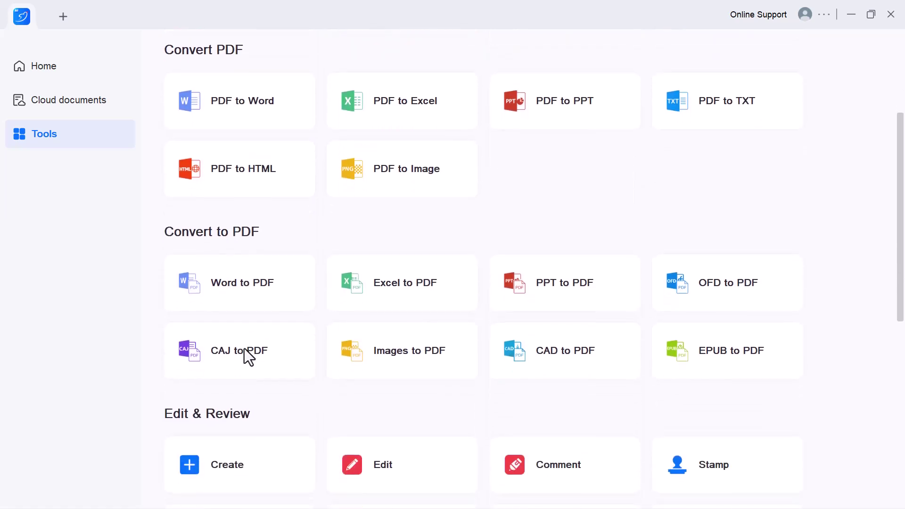
{"action": "scroll", "coordinate": [391, 391], "scroll_direction": "down", "scroll_amount": 3}
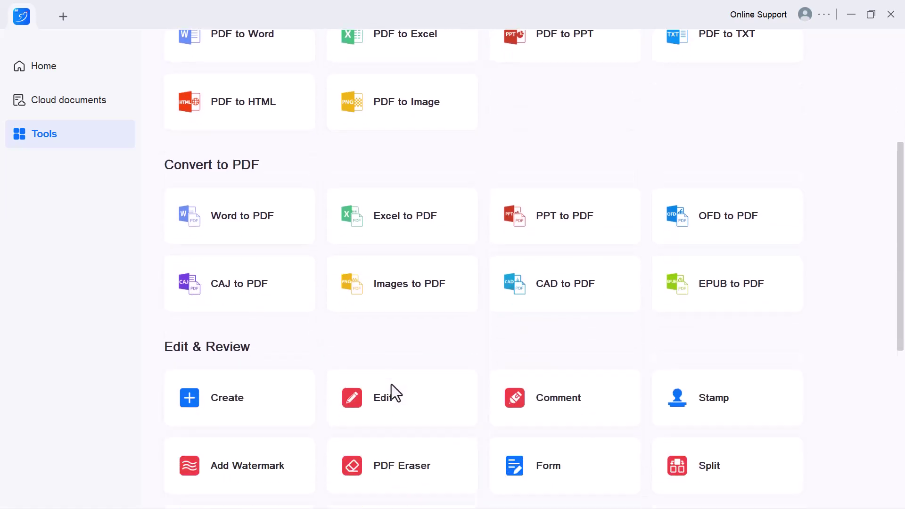
{"action": "scroll", "coordinate": [301, 280], "scroll_direction": "down", "scroll_amount": 4}
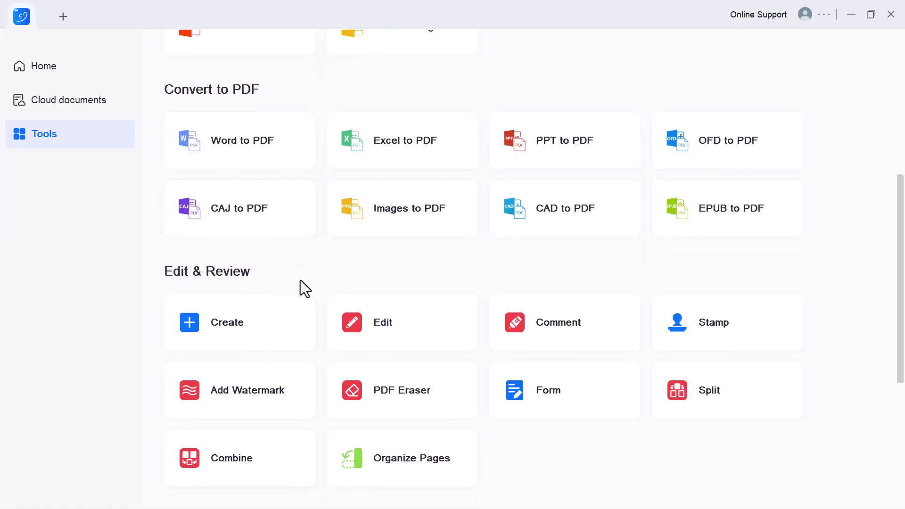
{"action": "scroll", "coordinate": [301, 280], "scroll_direction": "down", "scroll_amount": 3}
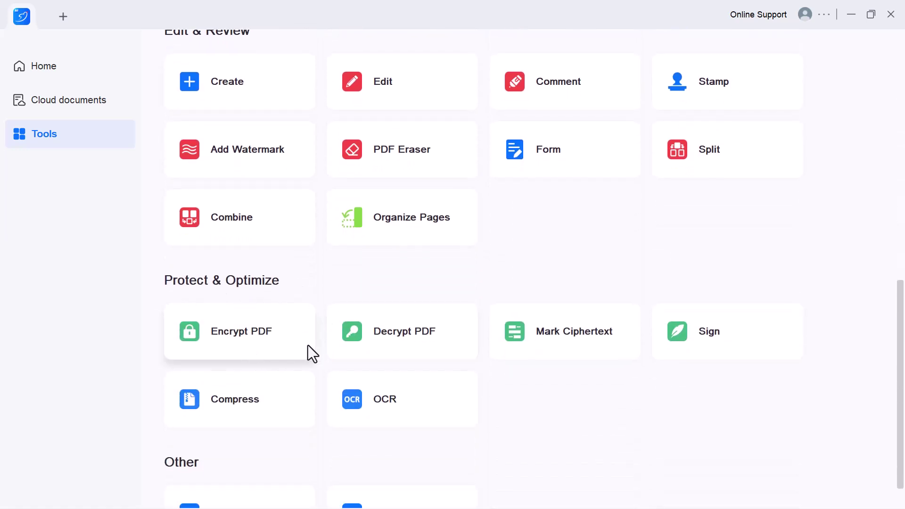
{"action": "scroll", "coordinate": [324, 346], "scroll_direction": "down", "scroll_amount": 1}
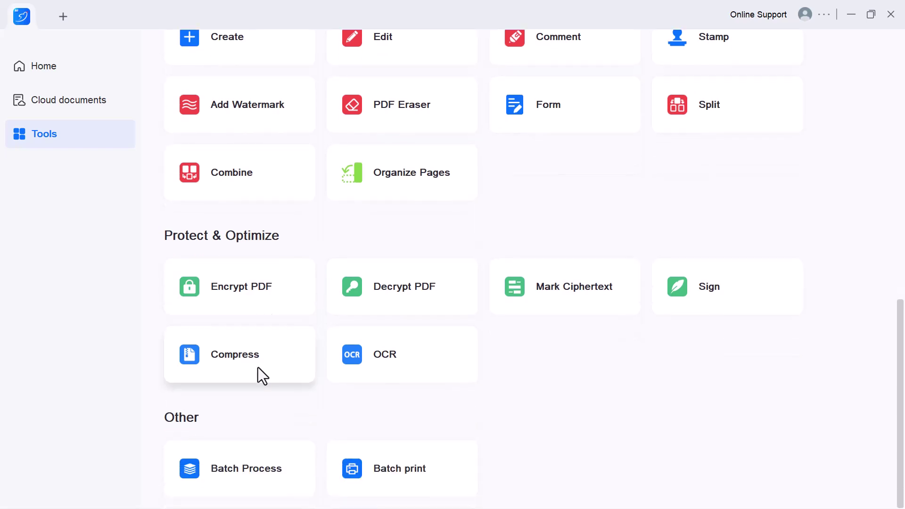
{"action": "scroll", "coordinate": [258, 367], "scroll_direction": "up", "scroll_amount": 8}
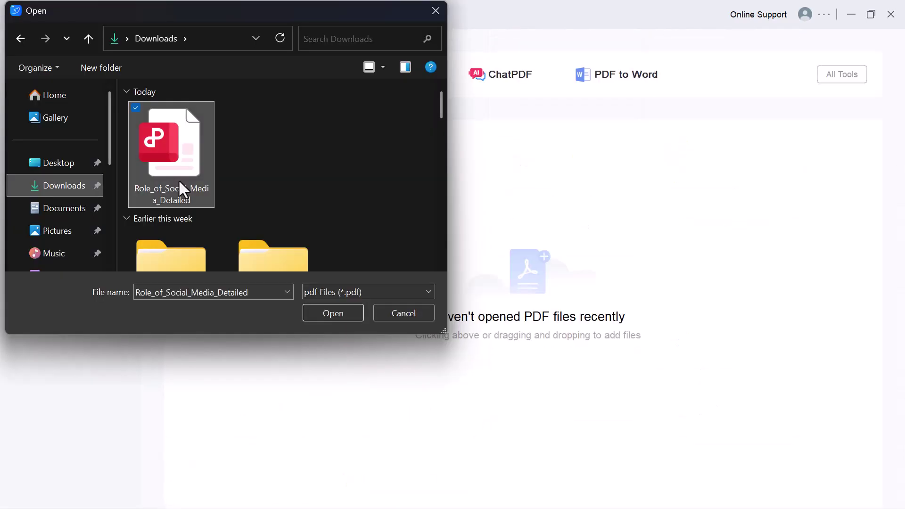
Step: Open Role_of_Social_Media_Detailed, browse the Comment, Edit, Form, Page, Protect and Convert tabs, then return to Read
{"action": "left_click", "coordinate": [329, 313]}
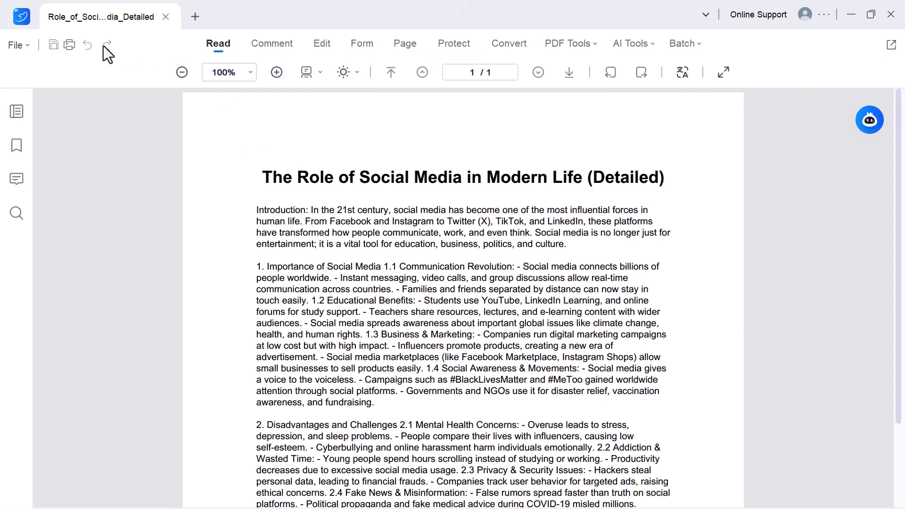
{"action": "left_click", "coordinate": [279, 43]}
{"action": "left_click", "coordinate": [324, 44]}
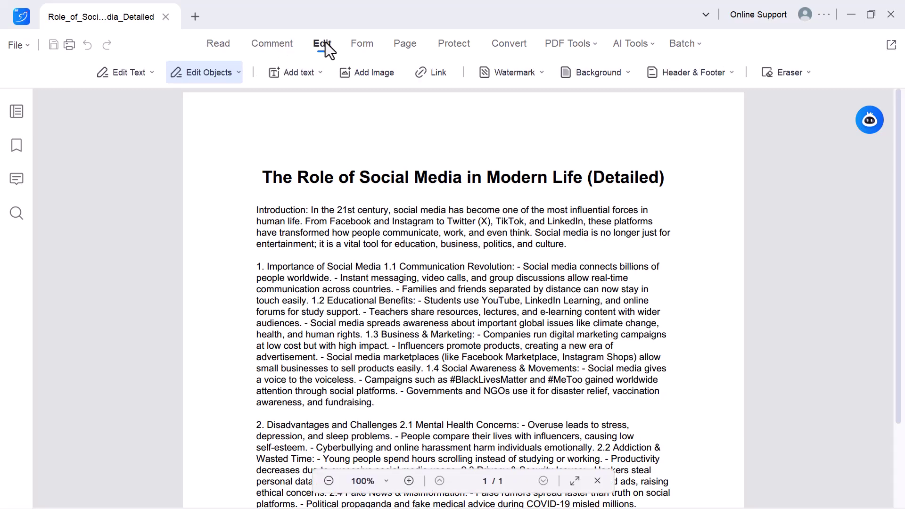
{"action": "left_click", "coordinate": [361, 44]}
{"action": "left_click", "coordinate": [404, 44]}
{"action": "left_click", "coordinate": [454, 44]}
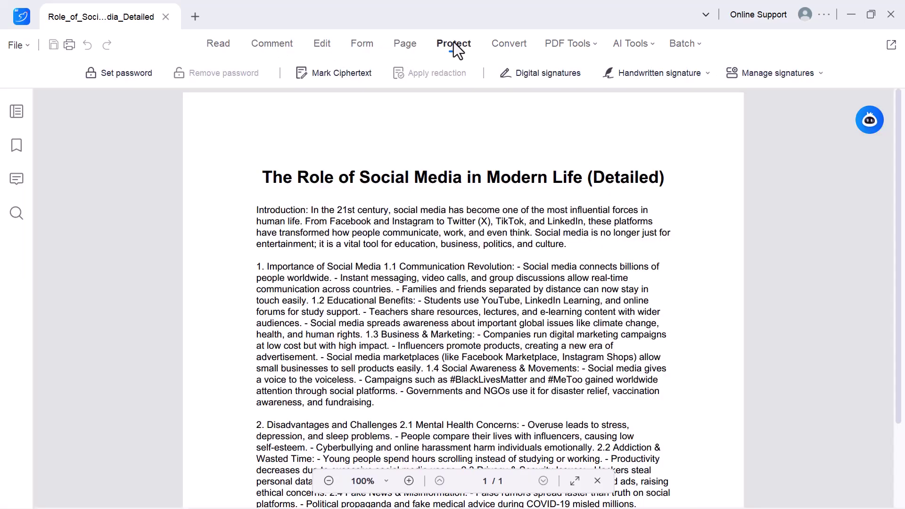
{"action": "left_click", "coordinate": [501, 43]}
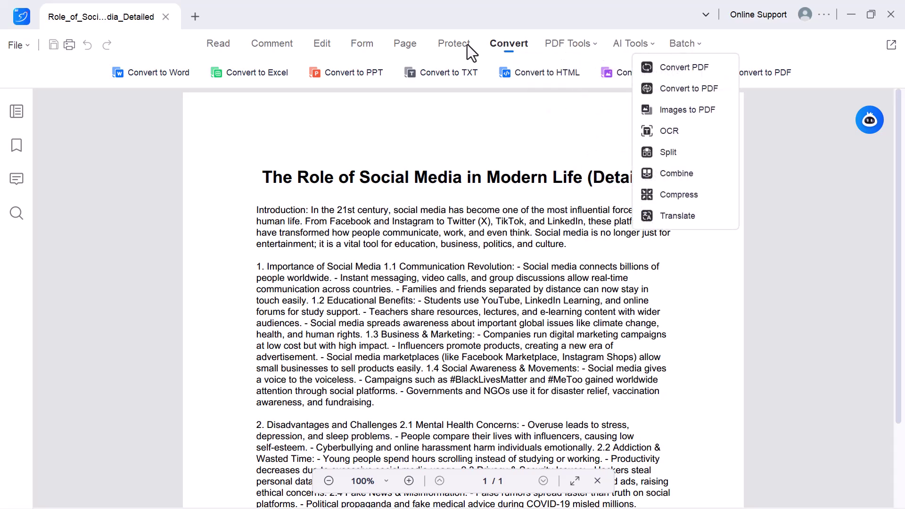
{"action": "left_click", "coordinate": [210, 47]}
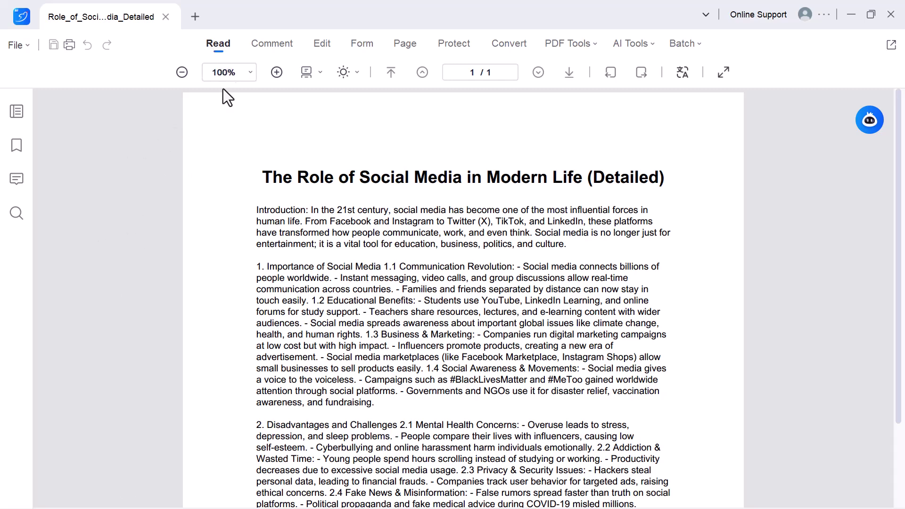
Step: Zoom the page to 150% and then back to 100%
{"action": "left_click", "coordinate": [249, 73]}
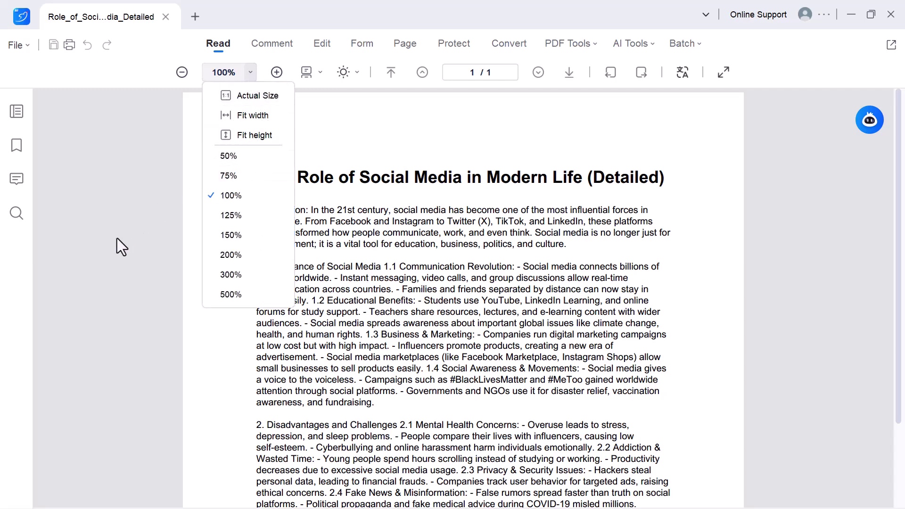
{"action": "left_click", "coordinate": [78, 231]}
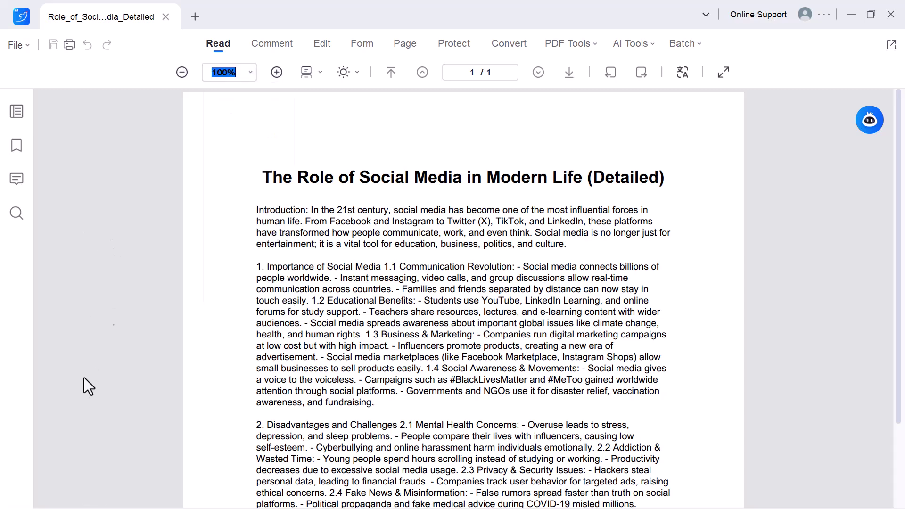
{"action": "left_click", "coordinate": [255, 77]}
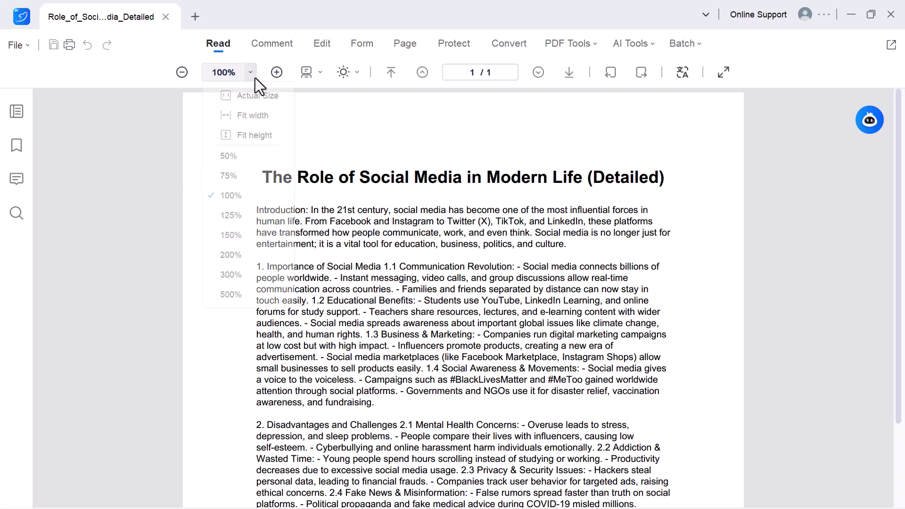
{"action": "left_click", "coordinate": [232, 236]}
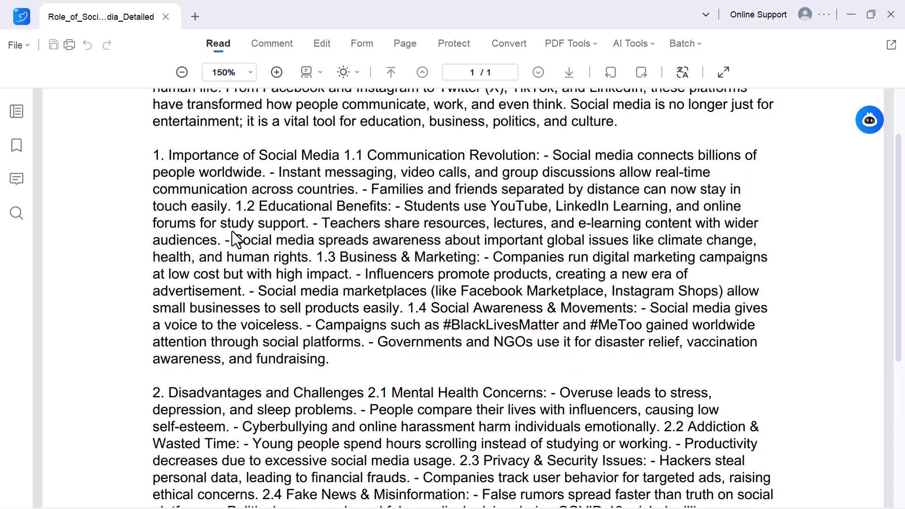
{"action": "left_click", "coordinate": [245, 77]}
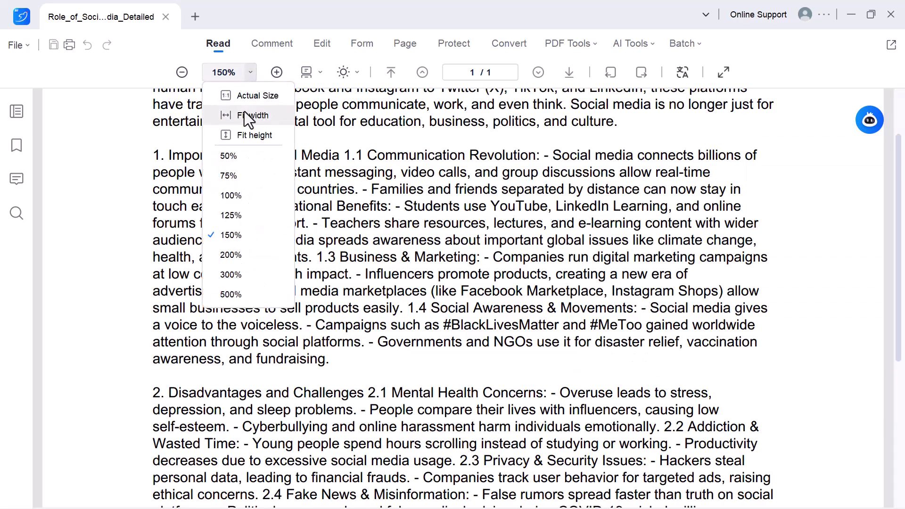
{"action": "left_click", "coordinate": [239, 195]}
{"action": "left_click", "coordinate": [248, 75]}
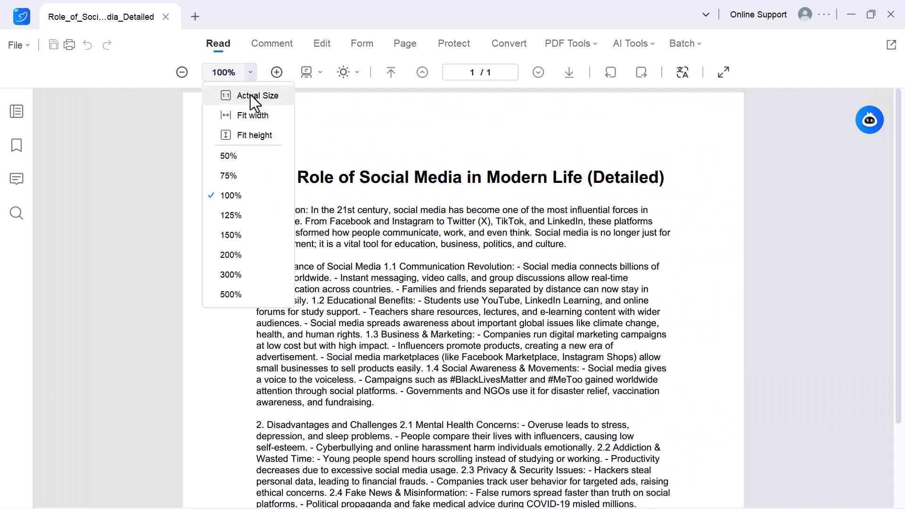
{"action": "left_click", "coordinate": [314, 72]}
Step: Switch page layout to one-page scrolling, then Two Page, then back to Single Page View
{"action": "left_click", "coordinate": [333, 96]}
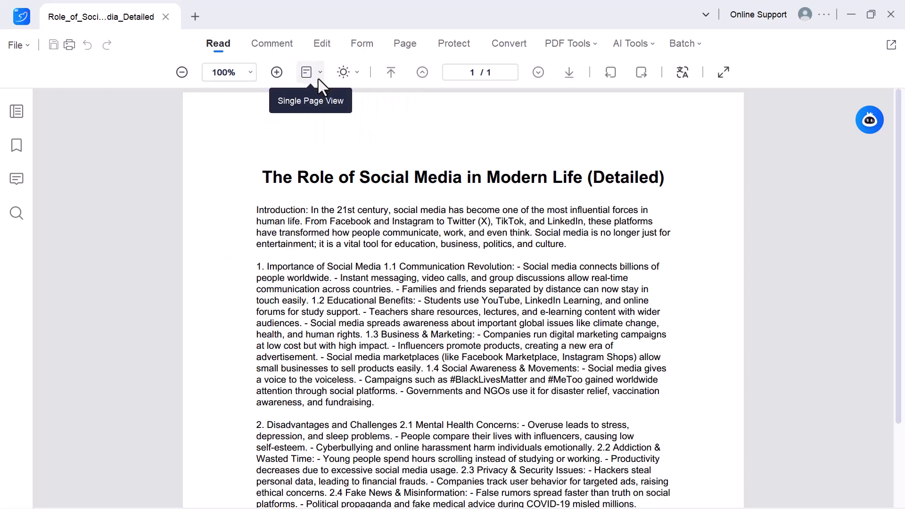
{"action": "left_click", "coordinate": [319, 75]}
{"action": "left_click", "coordinate": [330, 115]}
{"action": "left_click", "coordinate": [317, 78]}
{"action": "left_click", "coordinate": [338, 134]}
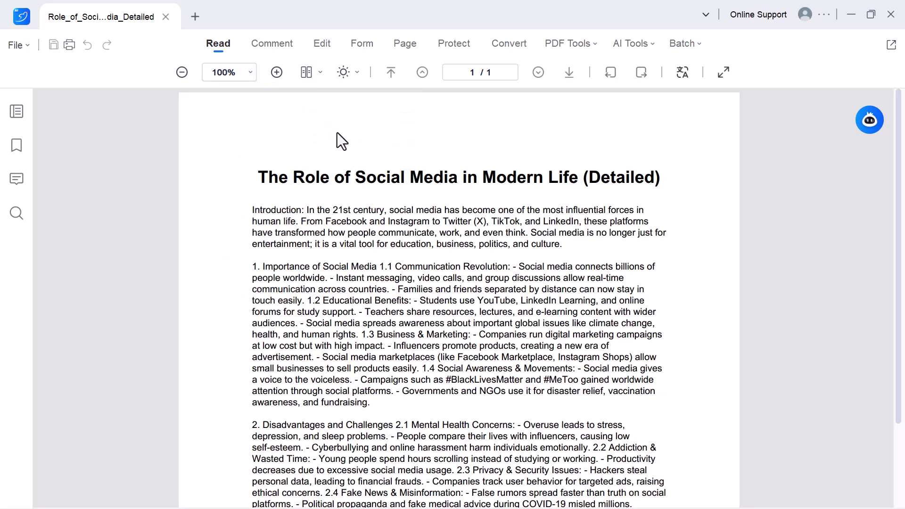
{"action": "scroll", "coordinate": [338, 132], "scroll_direction": "down", "scroll_amount": 5}
{"action": "scroll", "coordinate": [293, 145], "scroll_direction": "up", "scroll_amount": 5}
{"action": "left_click", "coordinate": [316, 73]}
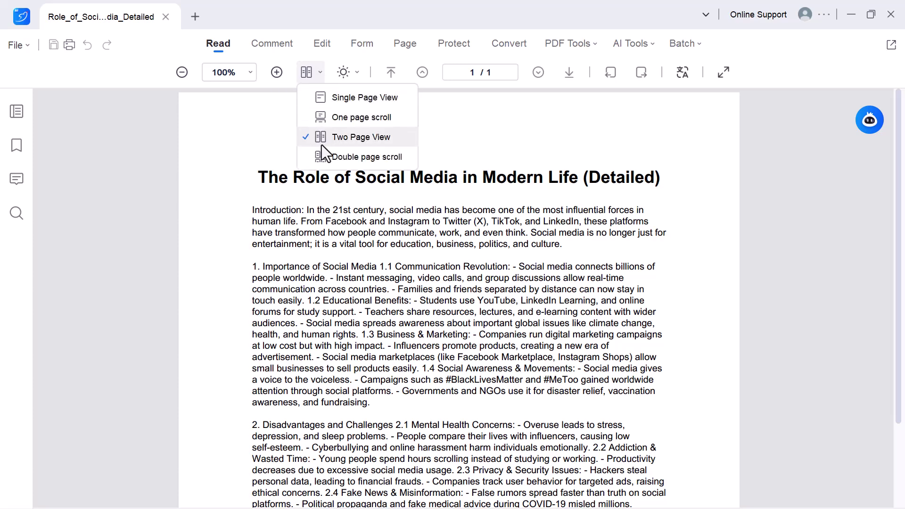
{"action": "left_click", "coordinate": [338, 98]}
Step: Set the reading background to the beige Paper option
{"action": "left_click", "coordinate": [355, 72]}
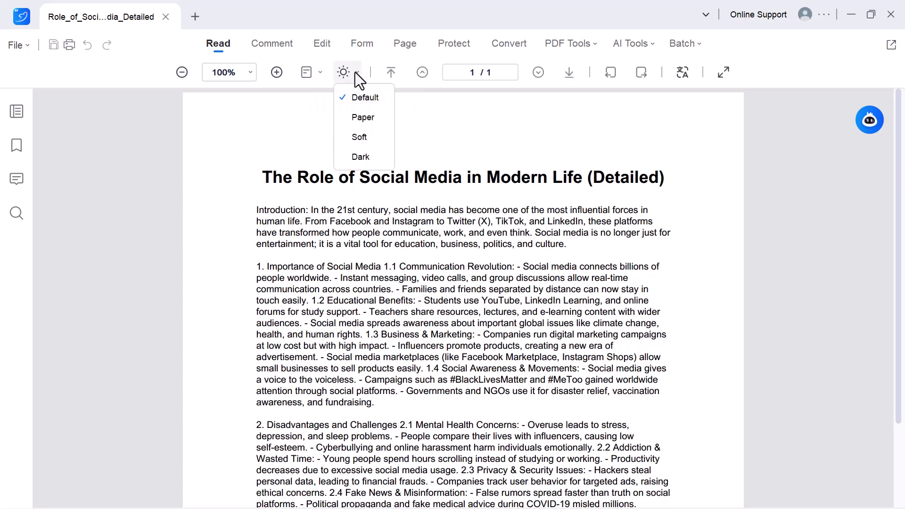
{"action": "left_click", "coordinate": [357, 116]}
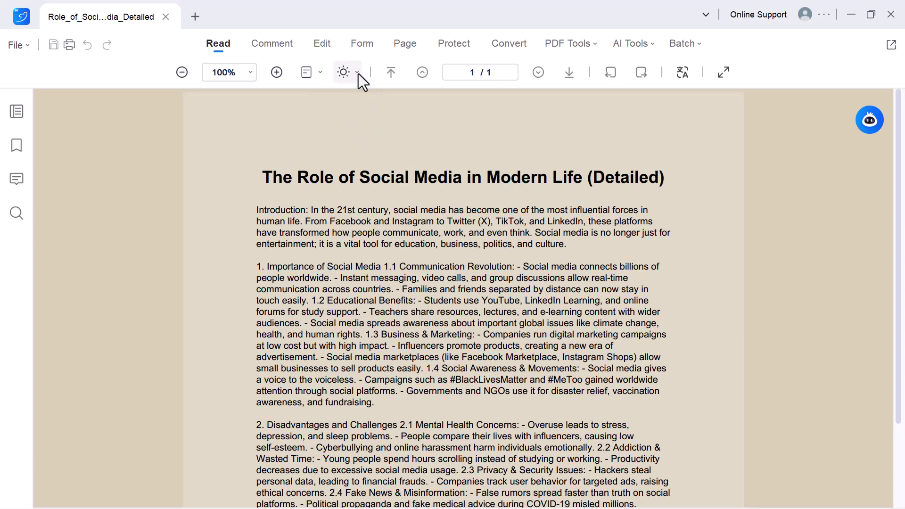
{"action": "left_click", "coordinate": [358, 74]}
Step: Switch the background to soft green and highlight the title and introduction in yellow
{"action": "left_click", "coordinate": [365, 137]}
{"action": "left_click", "coordinate": [270, 45]}
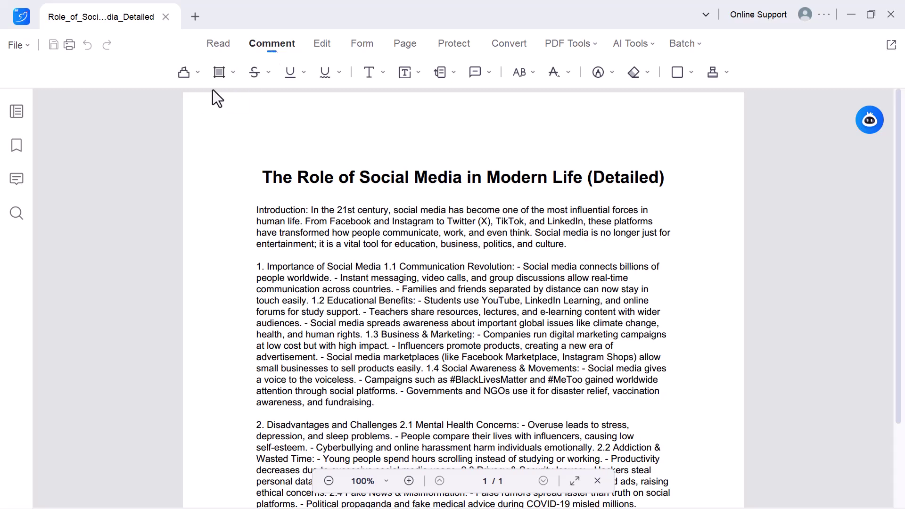
{"action": "left_click", "coordinate": [183, 73]}
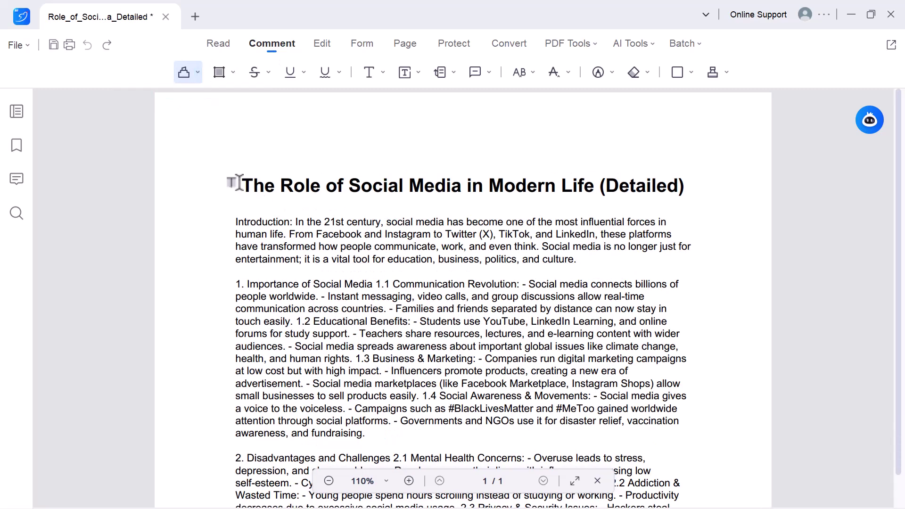
{"action": "left_click_drag", "start_coordinate": [235, 183], "coordinate": [571, 264]}
Step: Area-highlight section 1's first three lines and strike through 'Teachers share resources' in section 1.2
{"action": "left_click", "coordinate": [219, 72]}
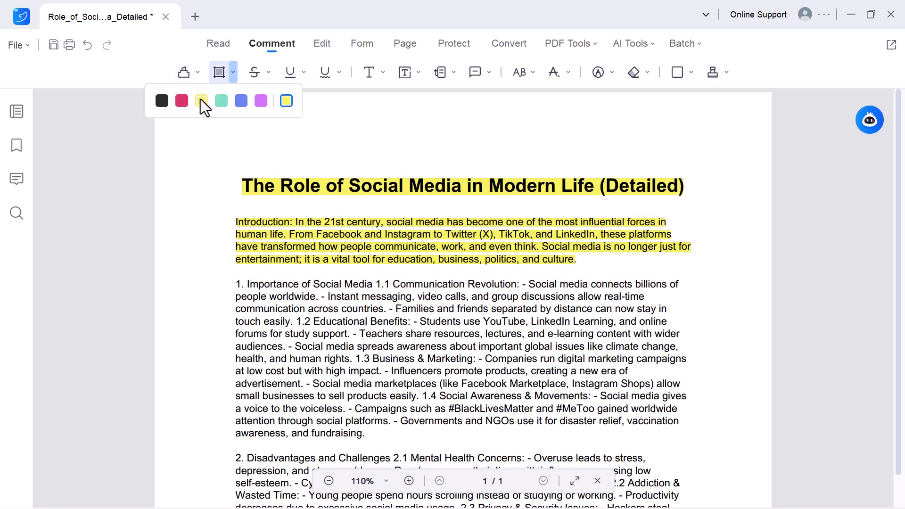
{"action": "left_click_drag", "start_coordinate": [227, 279], "coordinate": [478, 322]}
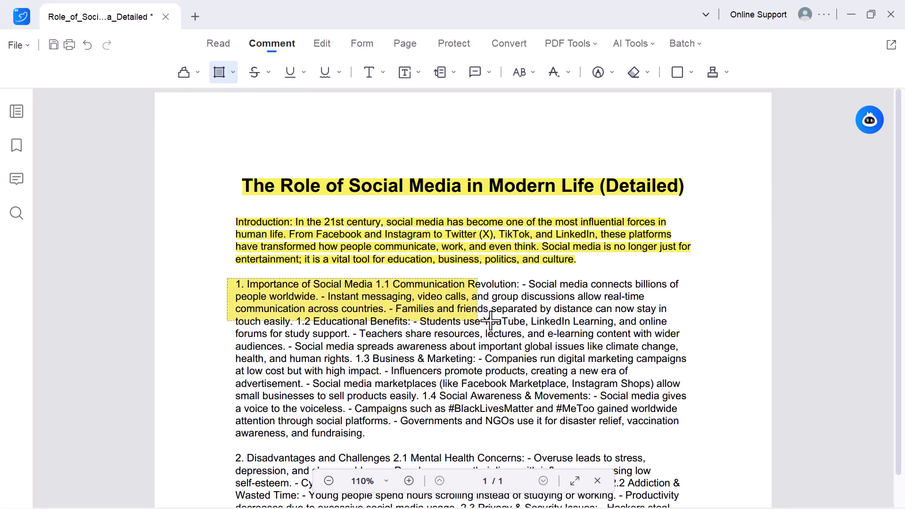
{"action": "left_click", "coordinate": [259, 72]}
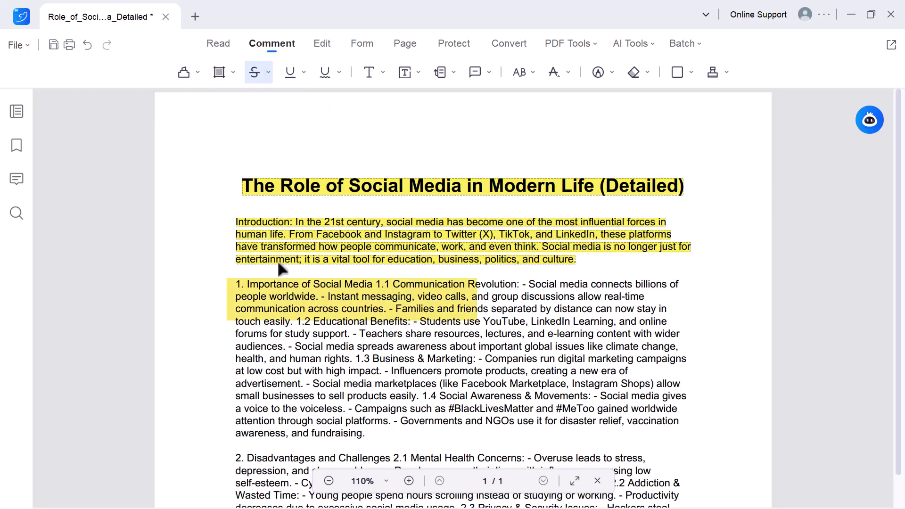
{"action": "left_click_drag", "start_coordinate": [292, 335], "coordinate": [469, 336]}
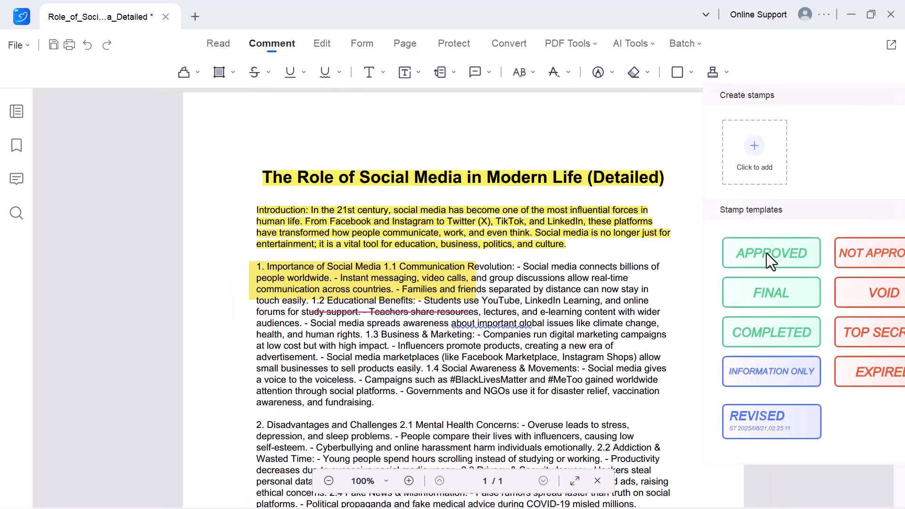
Step: Place an APPROVED stamp below the conclusion
{"action": "left_click", "coordinate": [766, 253]}
{"action": "scroll", "coordinate": [549, 316], "scroll_direction": "down", "scroll_amount": 7}
{"action": "left_click", "coordinate": [479, 375]}
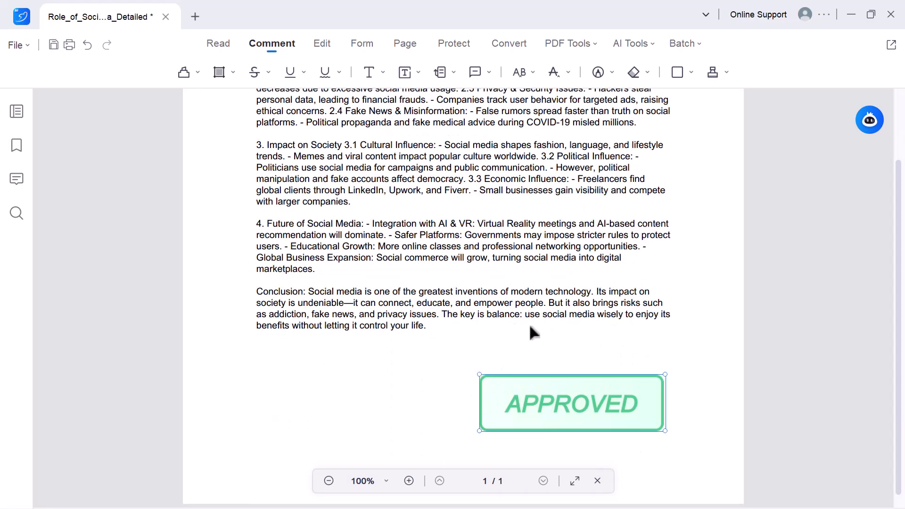
{"action": "scroll", "coordinate": [533, 300], "scroll_direction": "up", "scroll_amount": 7}
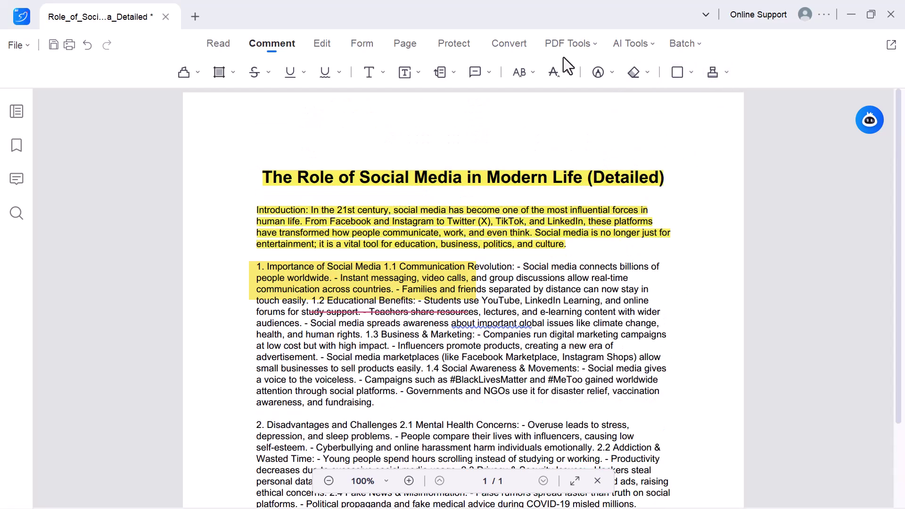
Step: Turn on text editing and set the section 3 paragraph to size 16
{"action": "left_click", "coordinate": [322, 45]}
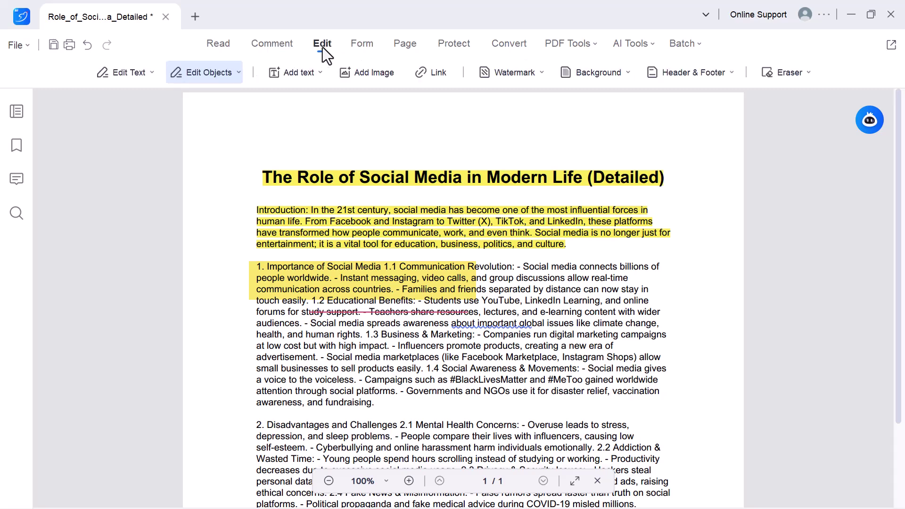
{"action": "left_click", "coordinate": [134, 75]}
{"action": "left_click", "coordinate": [151, 93]}
{"action": "scroll", "coordinate": [255, 228], "scroll_direction": "down", "scroll_amount": 5}
{"action": "left_click", "coordinate": [255, 228]}
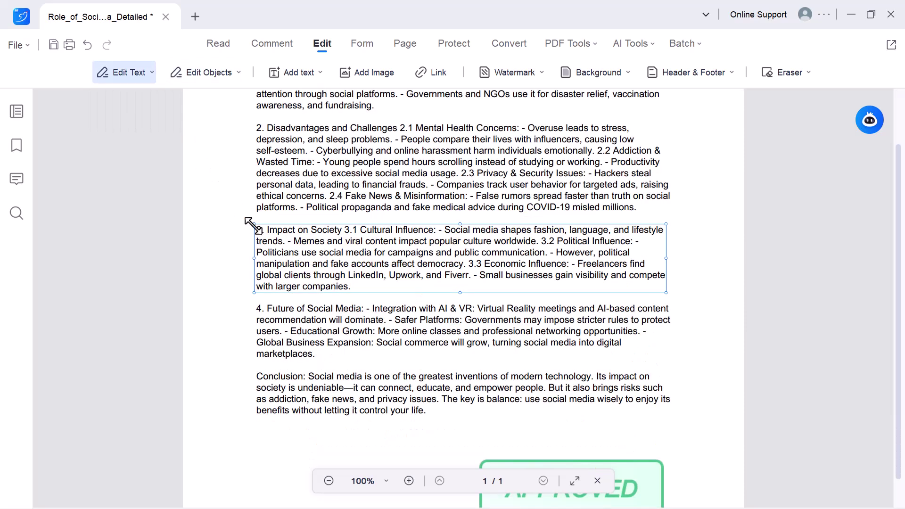
{"action": "left_click", "coordinate": [376, 323]}
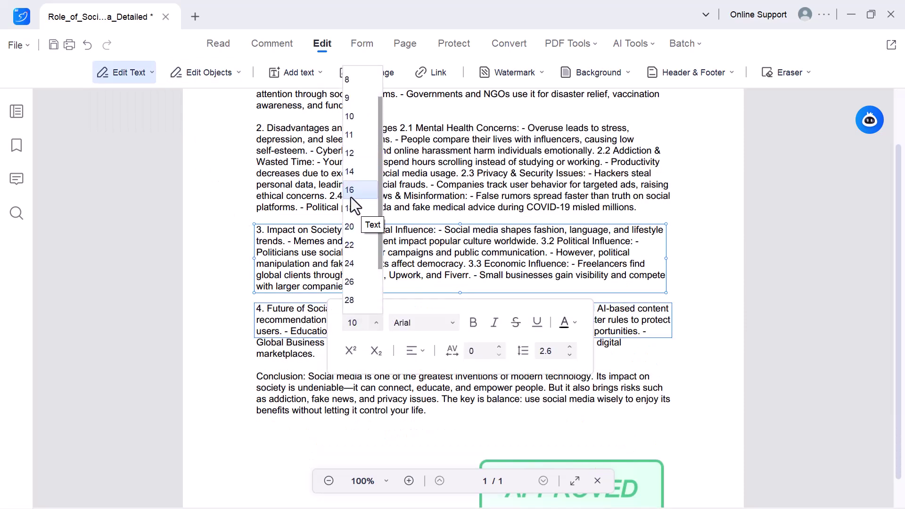
{"action": "left_click", "coordinate": [354, 194]}
Step: Make paragraph 3 Bell MT, underlined and dark blue, then add a text box above the title
{"action": "left_click", "coordinate": [452, 323]}
{"action": "scroll", "coordinate": [425, 216], "scroll_direction": "down", "scroll_amount": 5}
{"action": "left_click", "coordinate": [425, 213]}
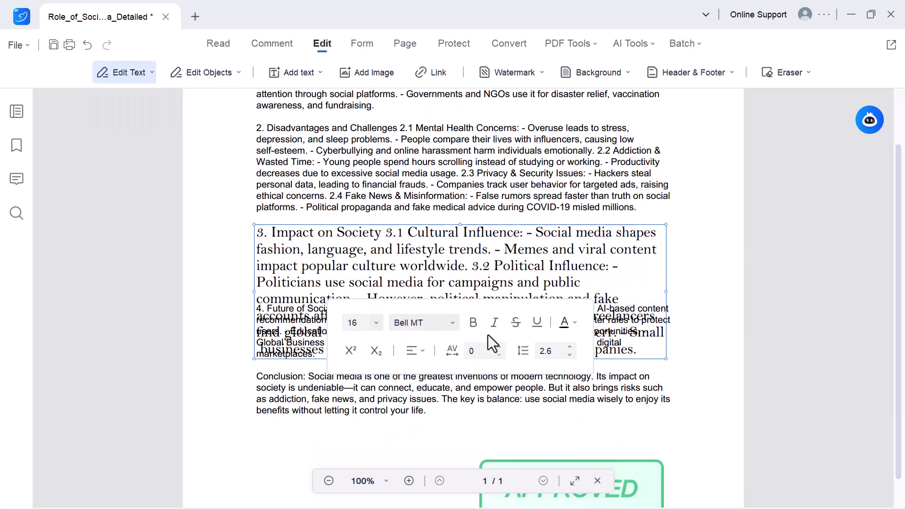
{"action": "left_click", "coordinate": [537, 322]}
{"action": "left_click", "coordinate": [568, 322]}
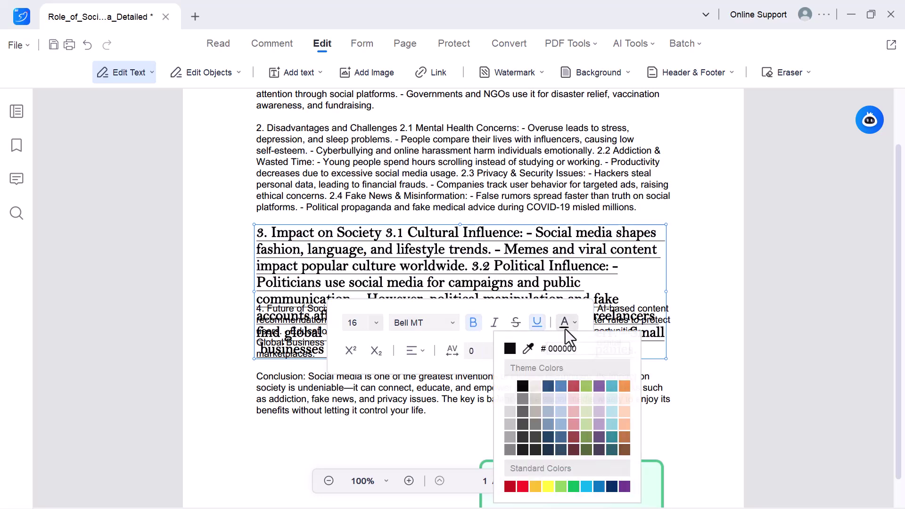
{"action": "left_click", "coordinate": [552, 387]}
{"action": "left_click", "coordinate": [697, 234]}
{"action": "scroll", "coordinate": [414, 177], "scroll_direction": "up", "scroll_amount": 6}
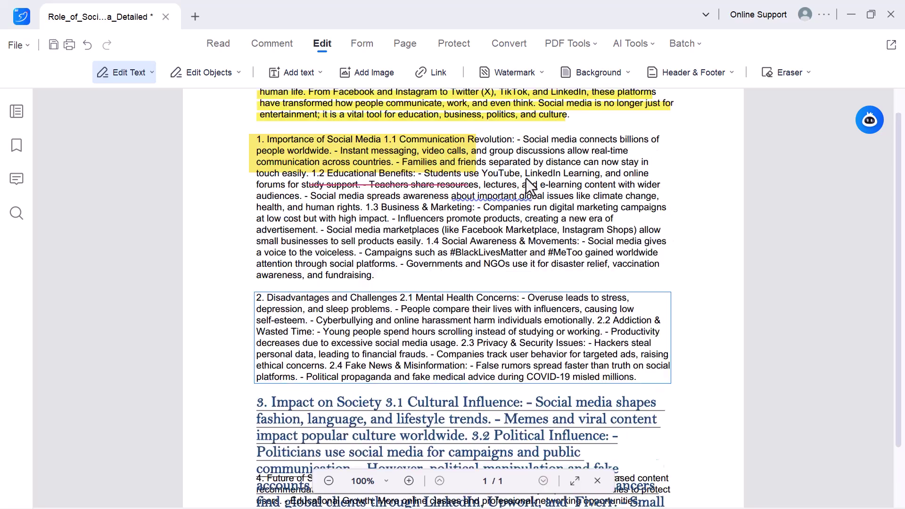
{"action": "left_click", "coordinate": [351, 144]}
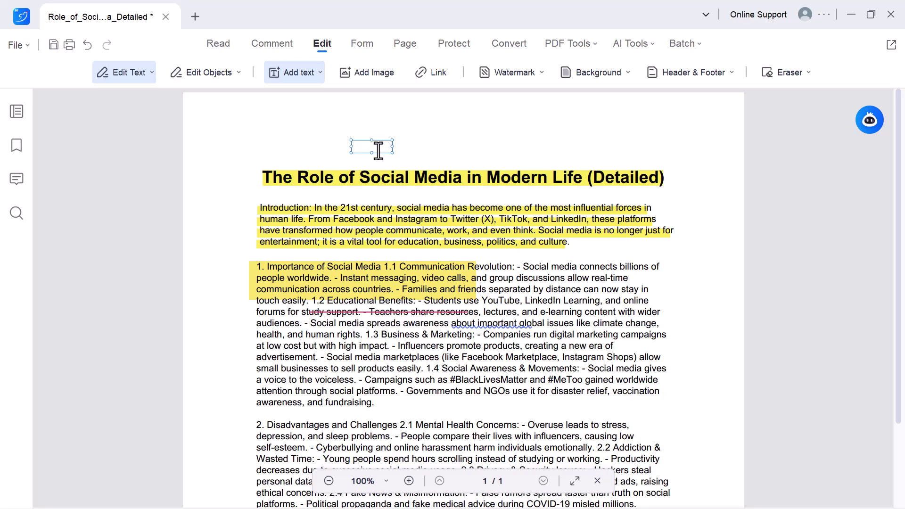
Step: Enter THE ROLE above the title, delete the top-right logo, and dismiss the watermark dialog
{"action": "type", "text": "THE ROLE"}
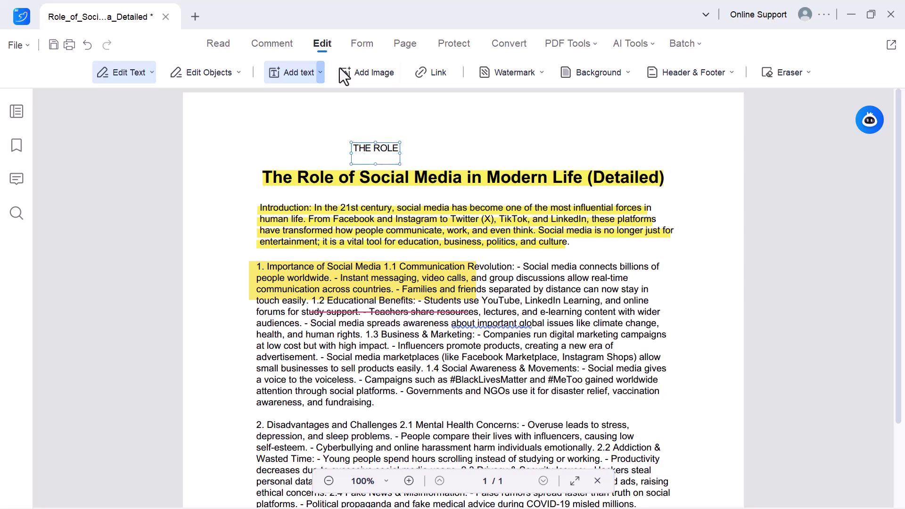
{"action": "left_click", "coordinate": [355, 69]}
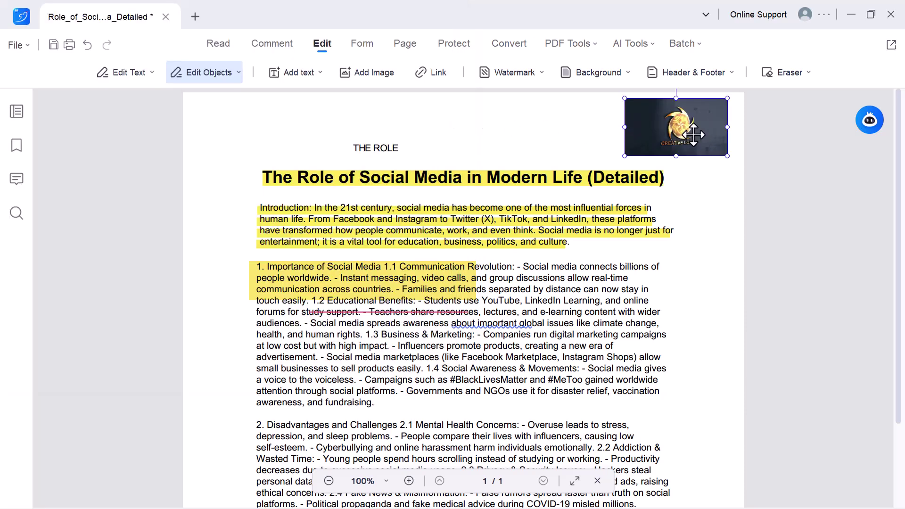
{"action": "key", "text": "Delete"}
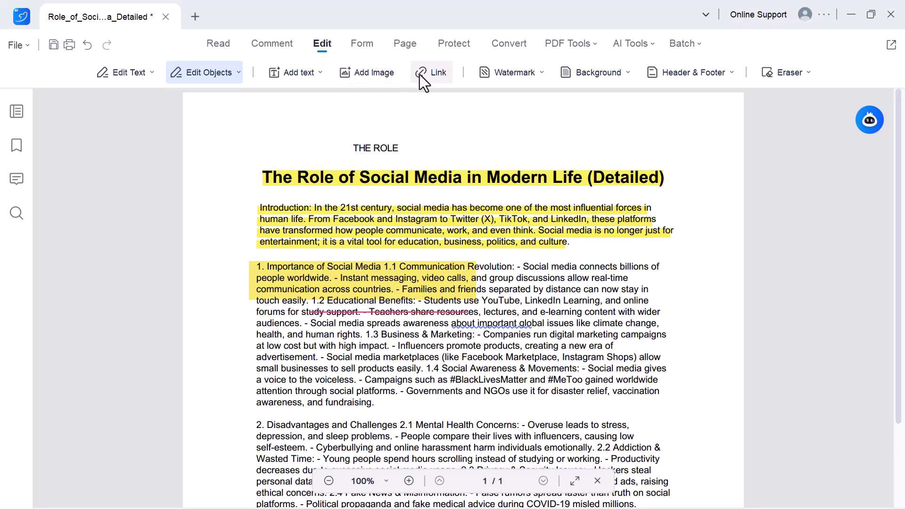
{"action": "left_click", "coordinate": [497, 73]}
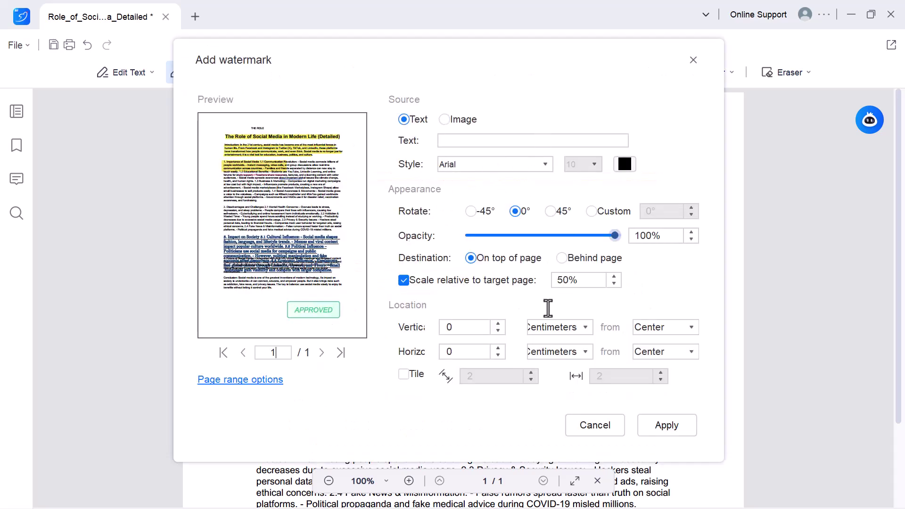
{"action": "left_click", "coordinate": [694, 60]}
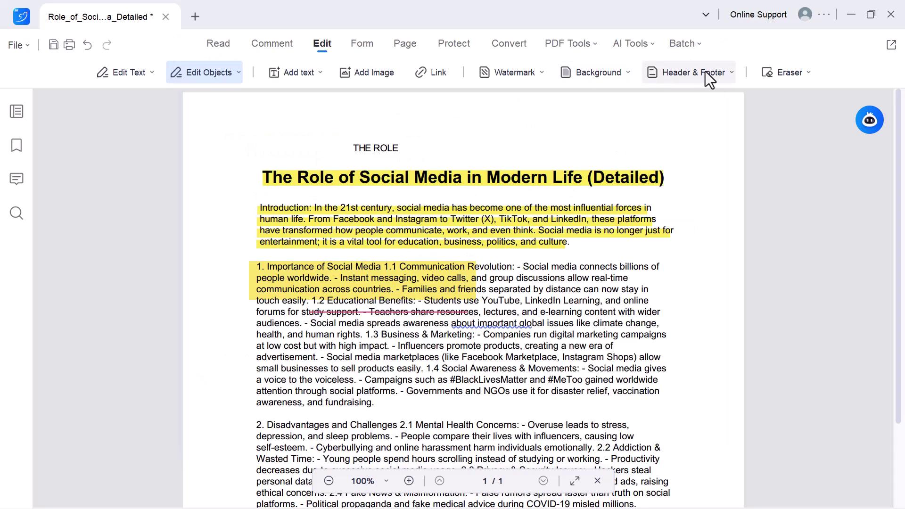
Step: Draw a text field over the title, keeping the default name Text Field0
{"action": "left_click", "coordinate": [362, 44]}
{"action": "left_click", "coordinate": [112, 74]}
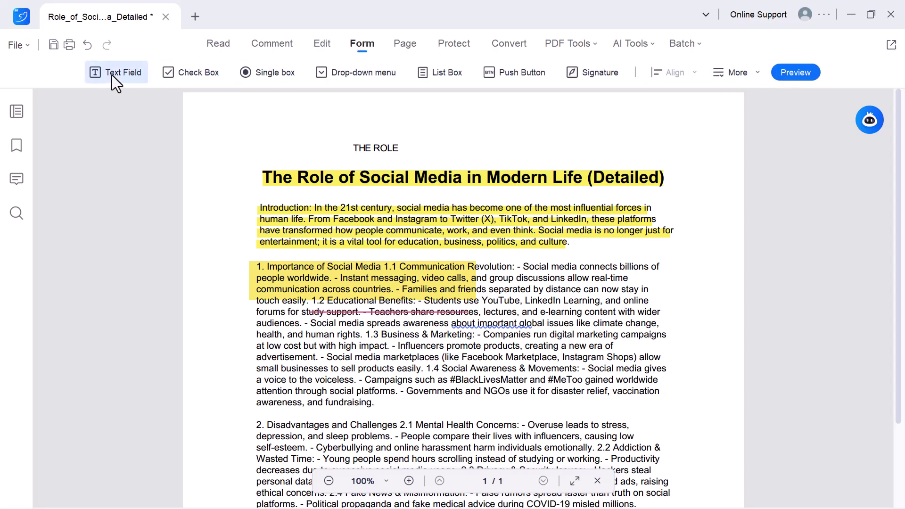
{"action": "left_click_drag", "start_coordinate": [262, 163], "coordinate": [399, 193]}
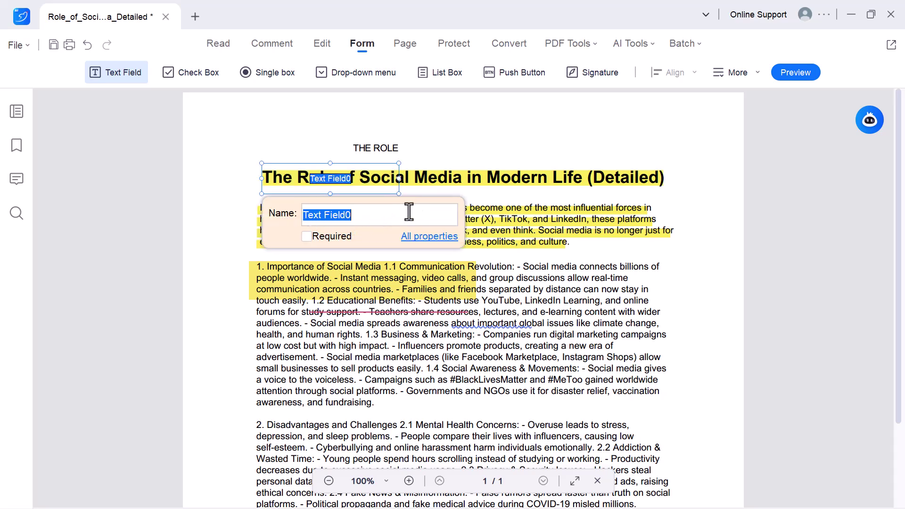
{"action": "key", "text": "Escape"}
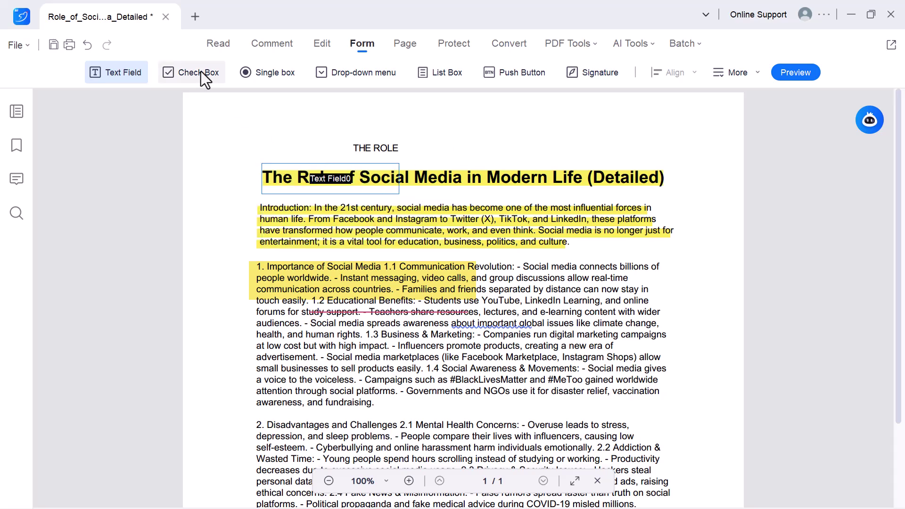
Step: Draw check box Check Box0 over the Conclusion and review its full properties
{"action": "left_click", "coordinate": [201, 71]}
{"action": "scroll", "coordinate": [258, 221], "scroll_direction": "down", "scroll_amount": 8}
{"action": "left_click_drag", "start_coordinate": [250, 283], "coordinate": [699, 331]}
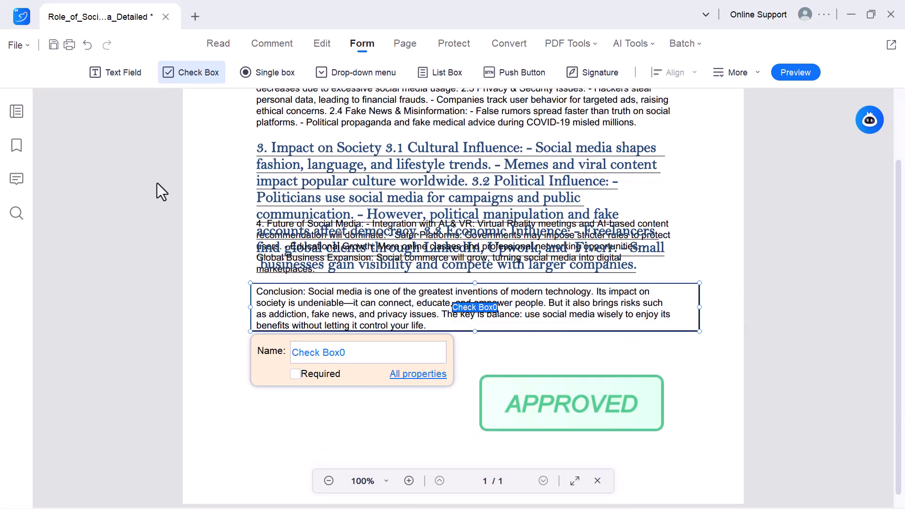
{"action": "left_click", "coordinate": [419, 375]}
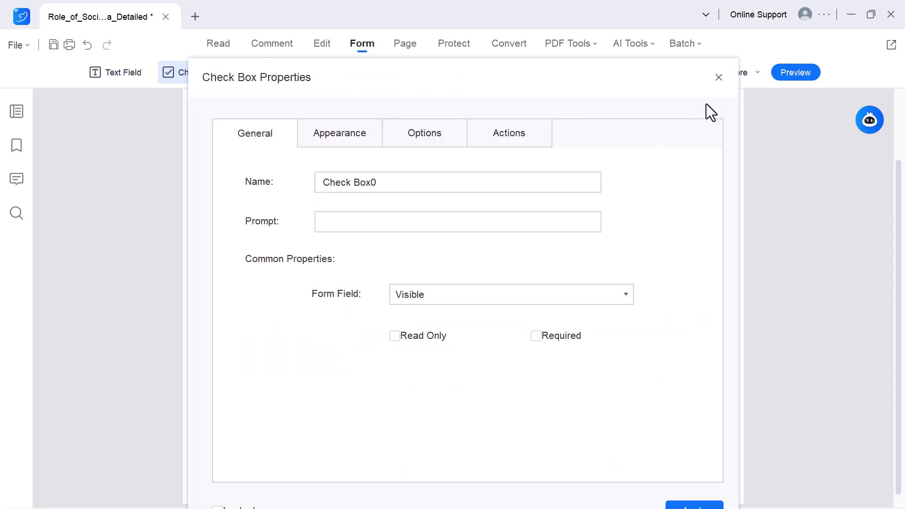
{"action": "left_click", "coordinate": [717, 76]}
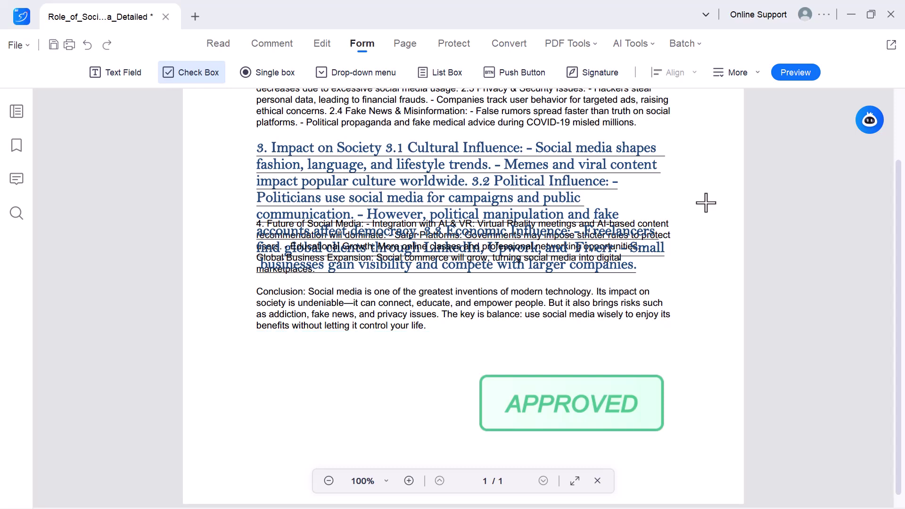
{"action": "scroll", "coordinate": [705, 203], "scroll_direction": "up", "scroll_amount": 8}
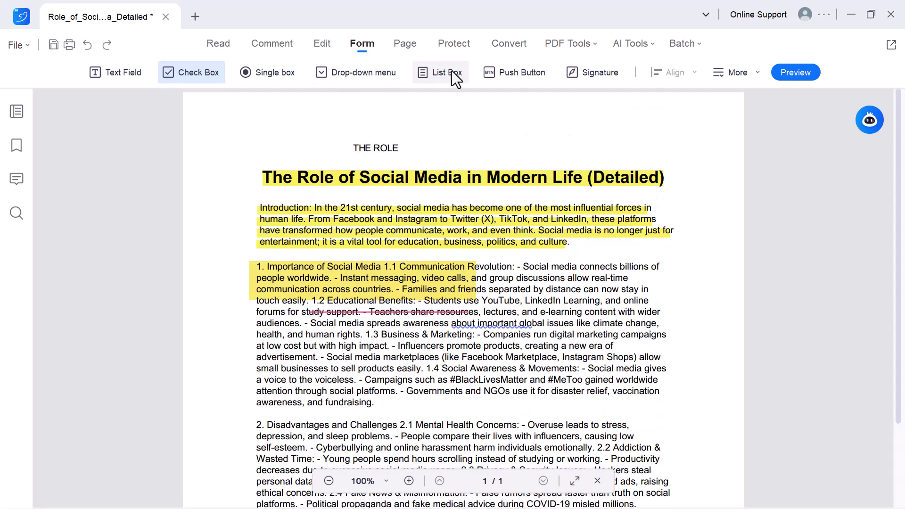
{"action": "left_click", "coordinate": [458, 71]}
{"action": "left_click", "coordinate": [585, 73]}
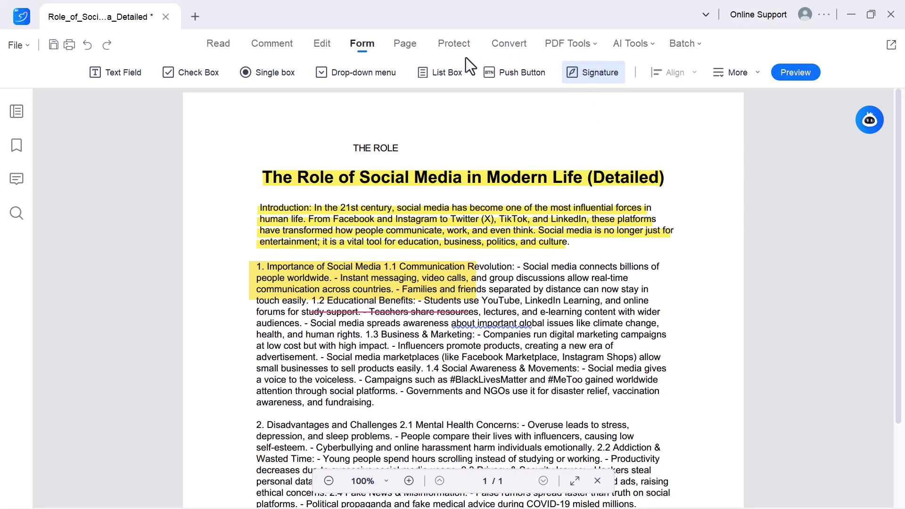
Step: Show the document as page thumbnails and preview the Split Document dialog, closing it without splitting
{"action": "left_click", "coordinate": [408, 47]}
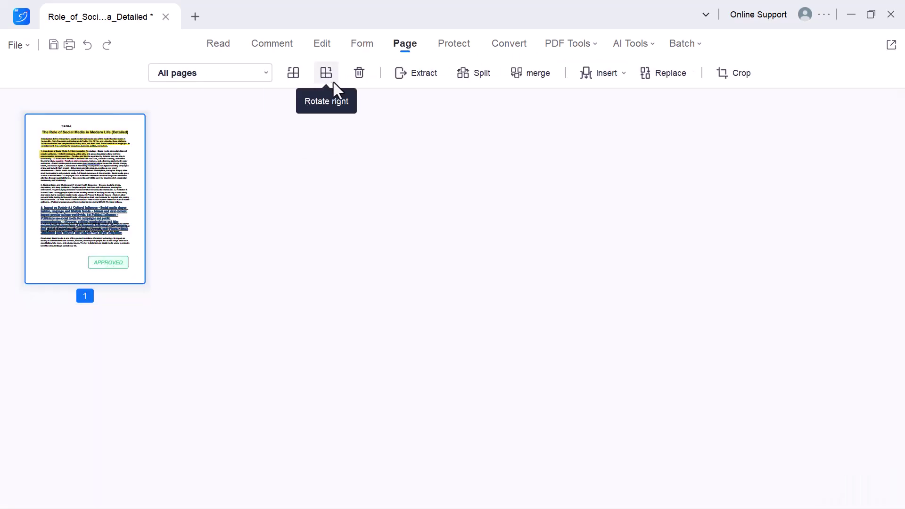
{"action": "left_click", "coordinate": [486, 76]}
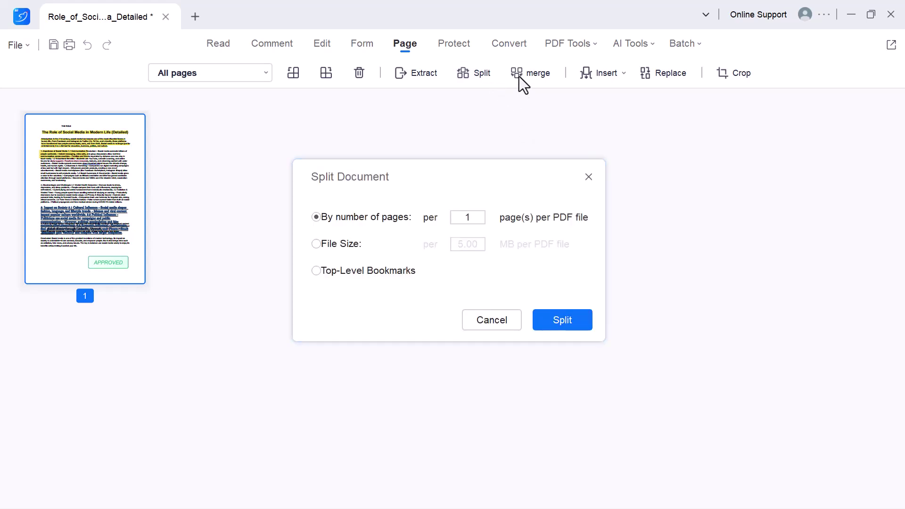
{"action": "left_click", "coordinate": [589, 177]}
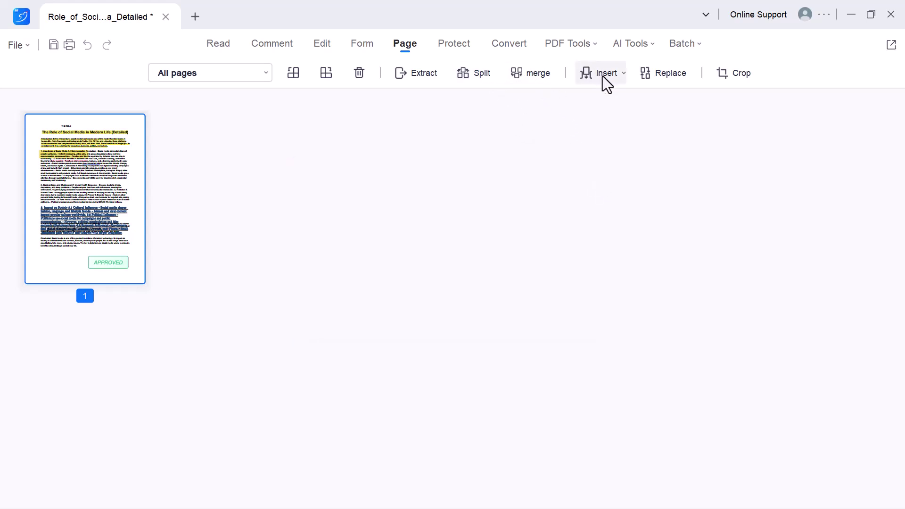
Step: Require an open password for the document, entering and confirming the password in Set password
{"action": "left_click", "coordinate": [434, 47]}
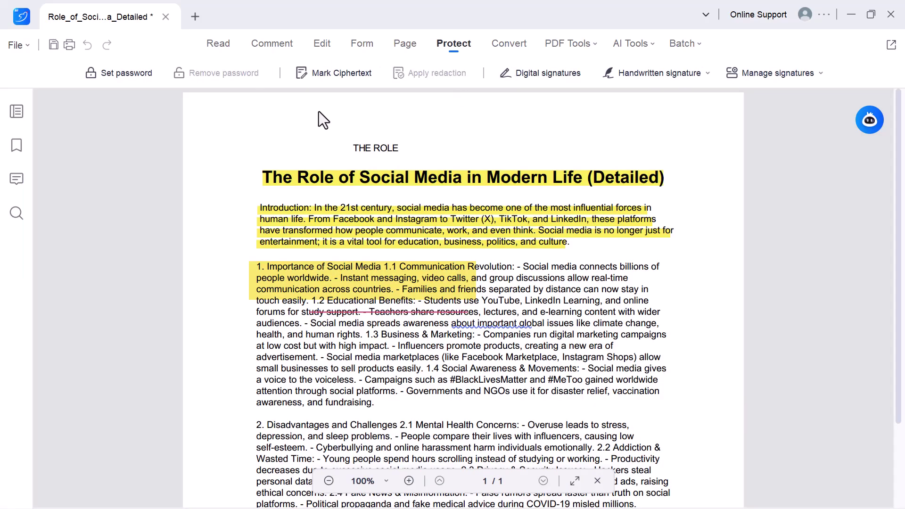
{"action": "left_click", "coordinate": [128, 81]}
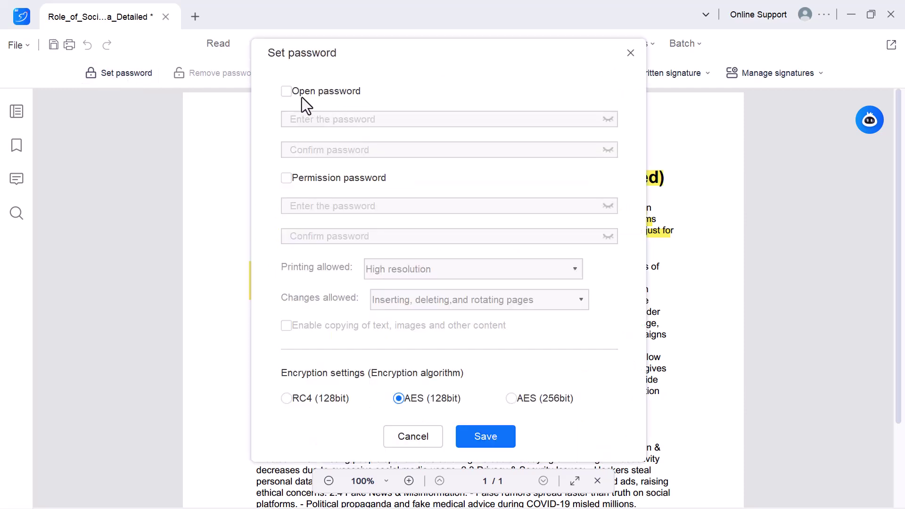
{"action": "left_click", "coordinate": [286, 91]}
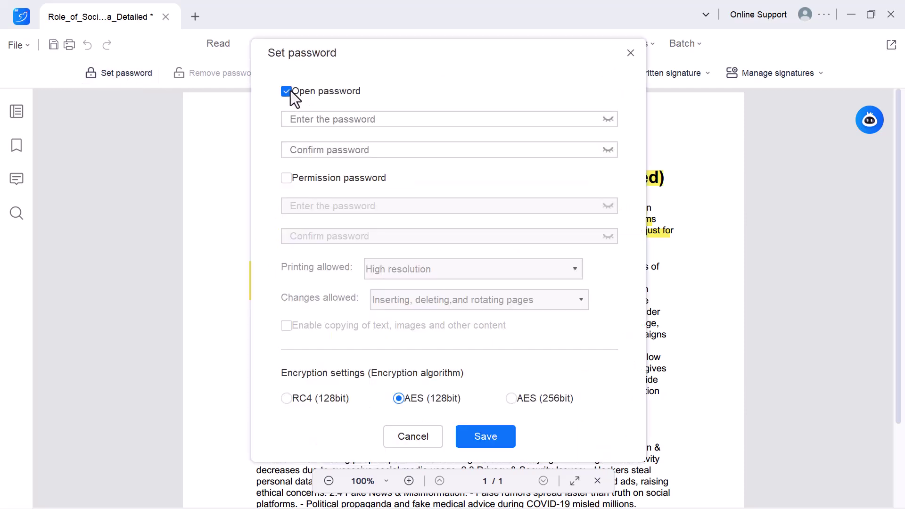
{"action": "left_click", "coordinate": [306, 114]}
{"action": "type", "text": "1234"}
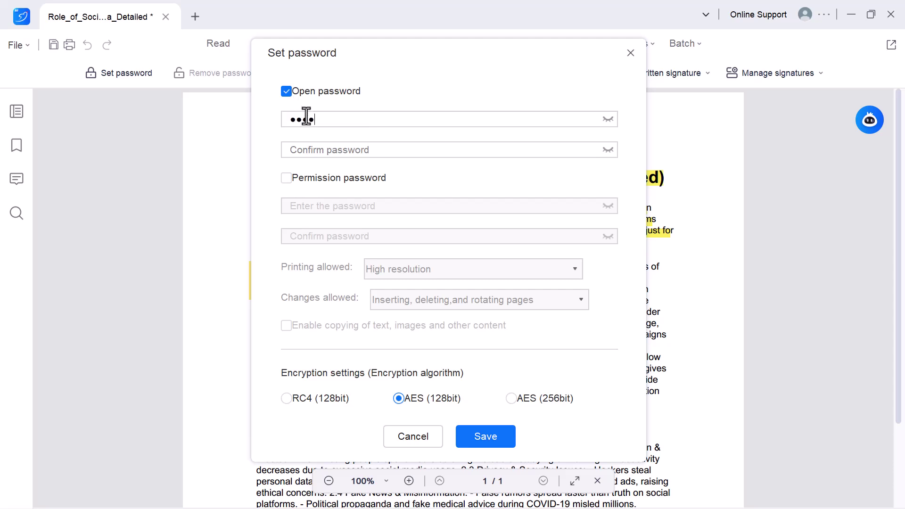
{"action": "type", "text": "567"}
{"action": "left_click", "coordinate": [311, 155]}
{"action": "type", "text": "123456789"}
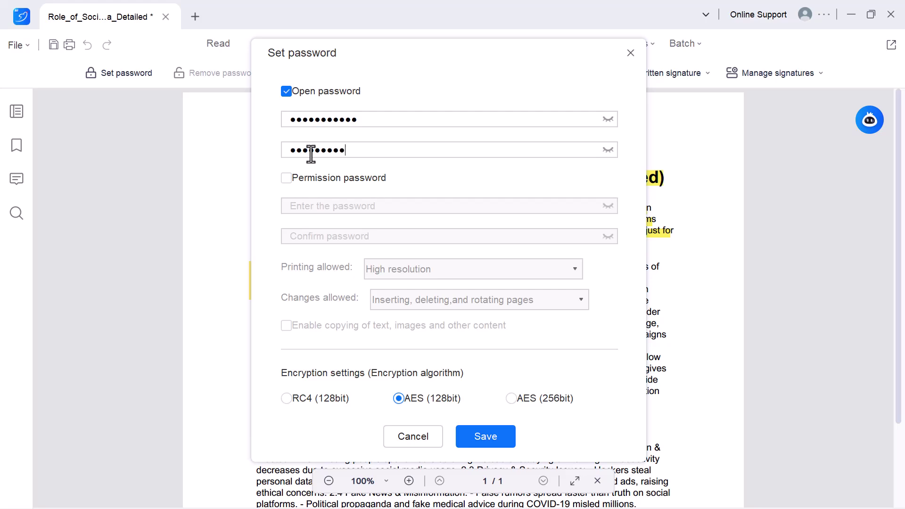
{"action": "type", "text": "10"}
{"action": "key", "text": "Return"}
{"action": "left_click", "coordinate": [504, 45]}
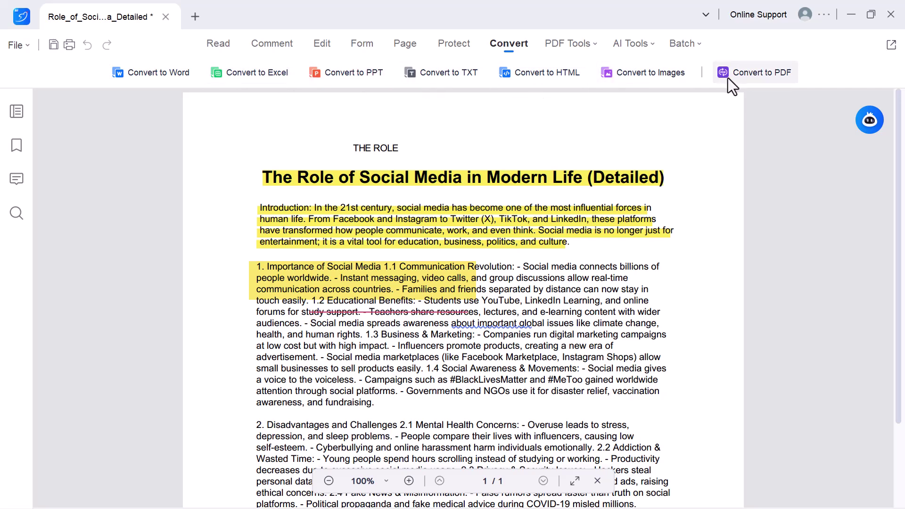
Step: Save the document and convert it to Word as Role_of_Social_Media_Detailed.docx
{"action": "left_click", "coordinate": [145, 74]}
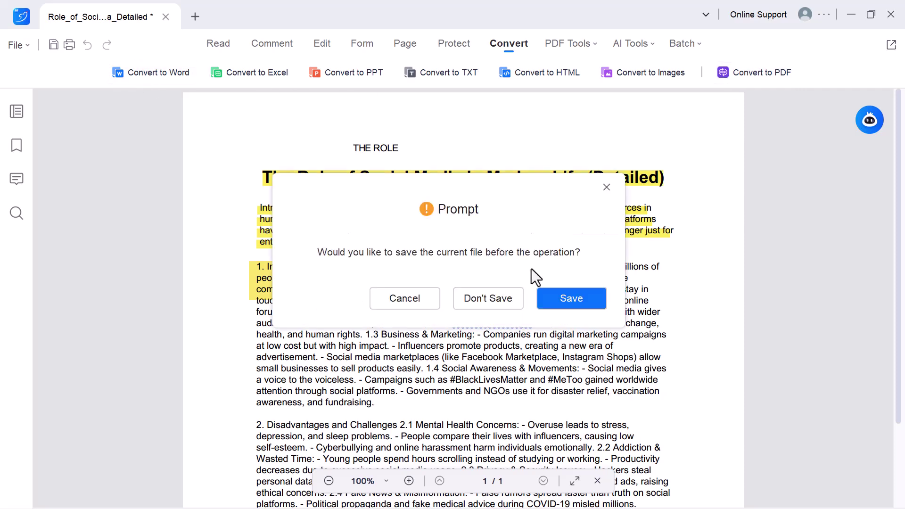
{"action": "left_click", "coordinate": [552, 296]}
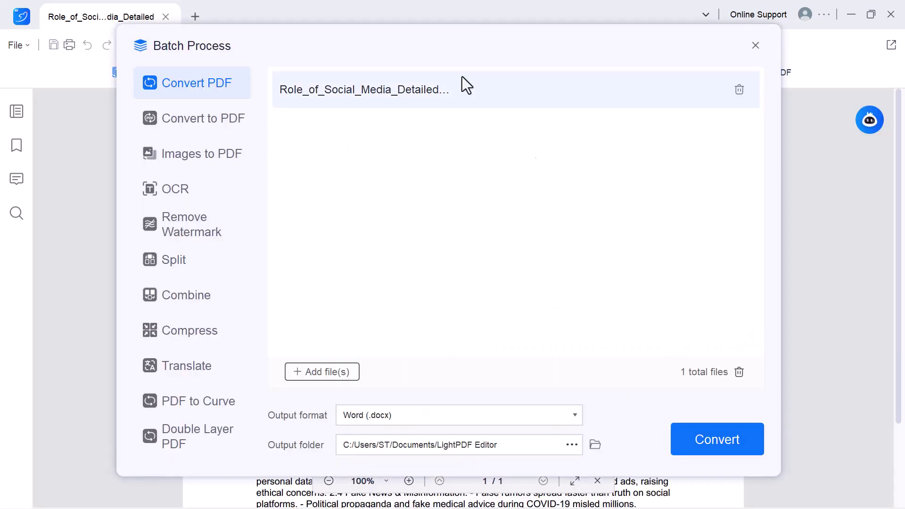
{"action": "left_click", "coordinate": [720, 445]}
{"action": "left_click", "coordinate": [725, 444]}
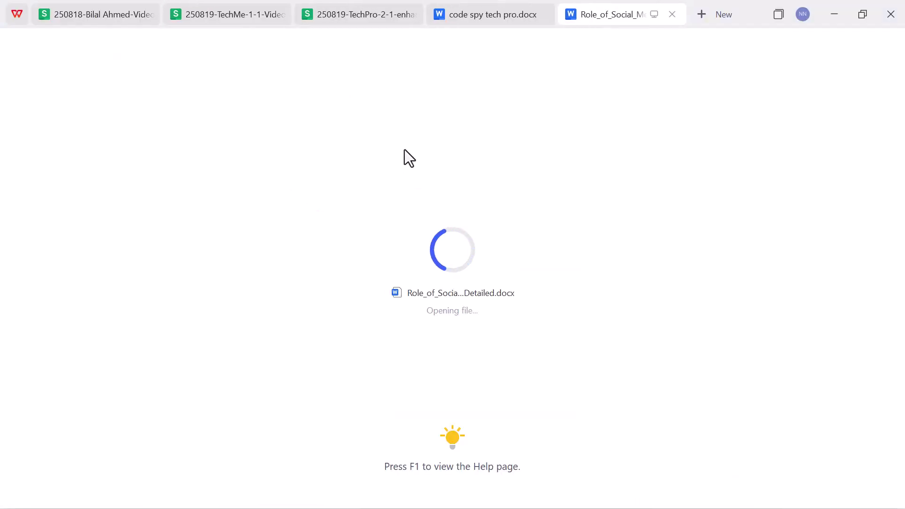
Step: Glance over the converted Word file in WPS, then return to LightPDF's PDF Tools menu
{"action": "scroll", "coordinate": [454, 296], "scroll_direction": "down", "scroll_amount": 3}
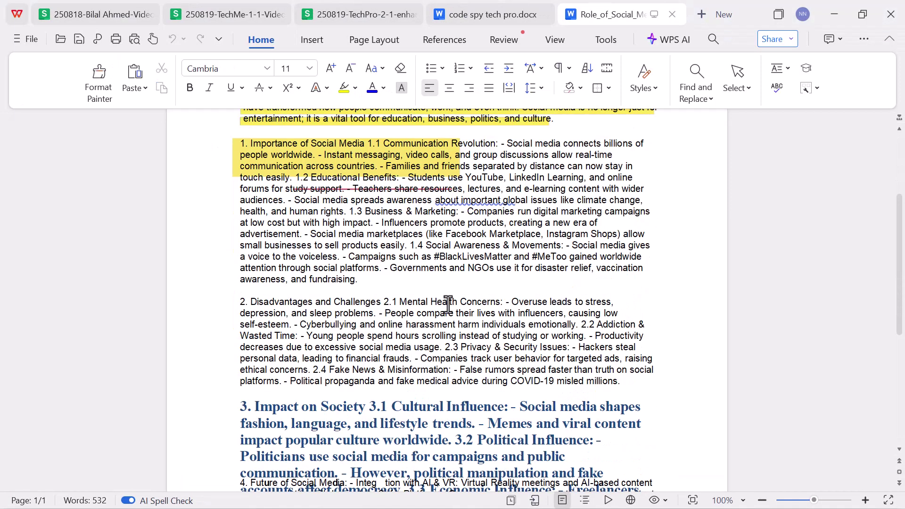
{"action": "scroll", "coordinate": [454, 295], "scroll_direction": "up", "scroll_amount": 3}
{"action": "key", "text": "alt+Tab"}
{"action": "left_click", "coordinate": [555, 41]}
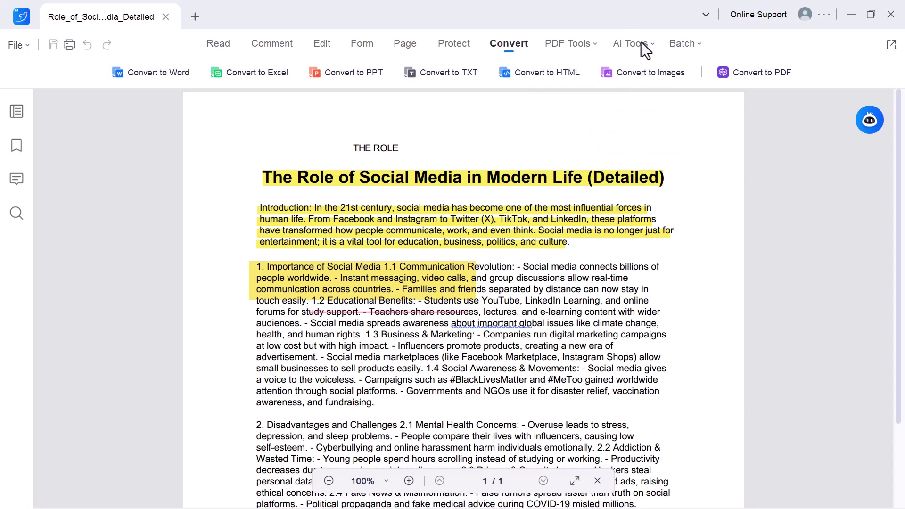
Step: Ask ChatPDF "key points" and scroll through its sectioned answer about the document
{"action": "mouse_move", "coordinate": [641, 41]}
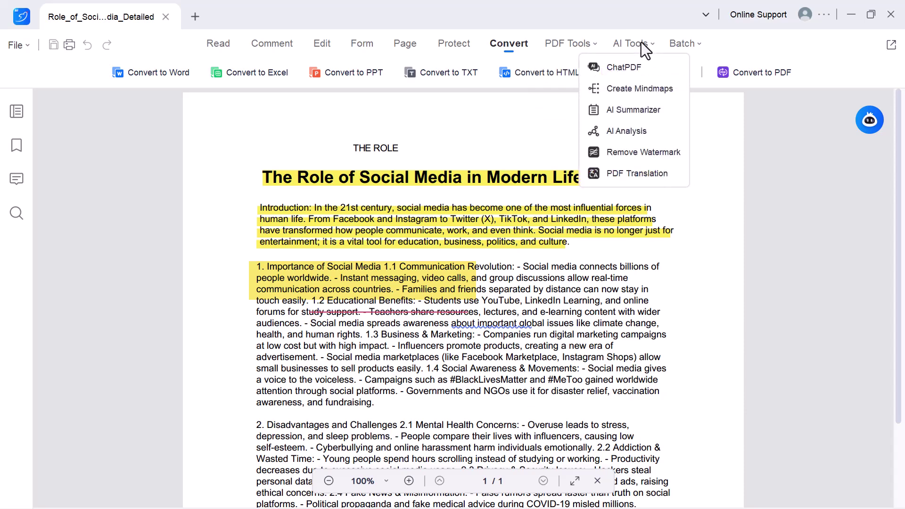
{"action": "left_click", "coordinate": [621, 69]}
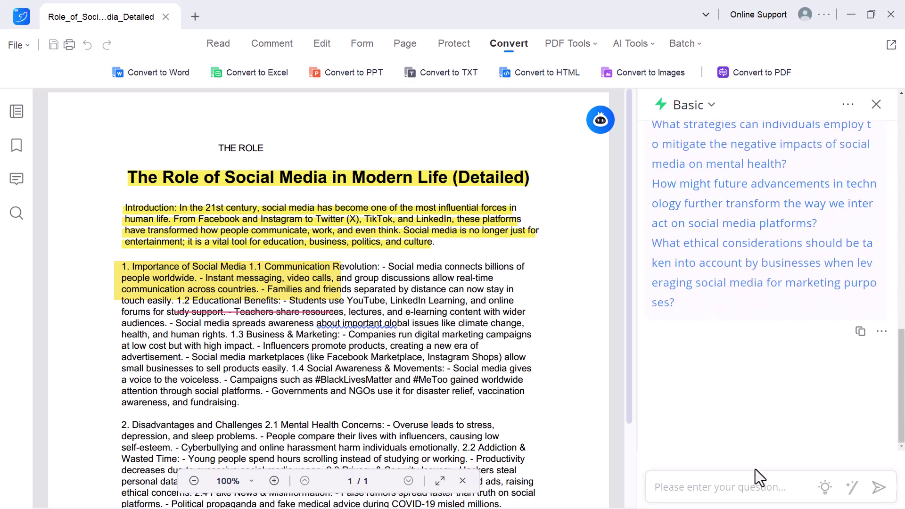
{"action": "left_click", "coordinate": [726, 490]}
{"action": "type", "text": "k"}
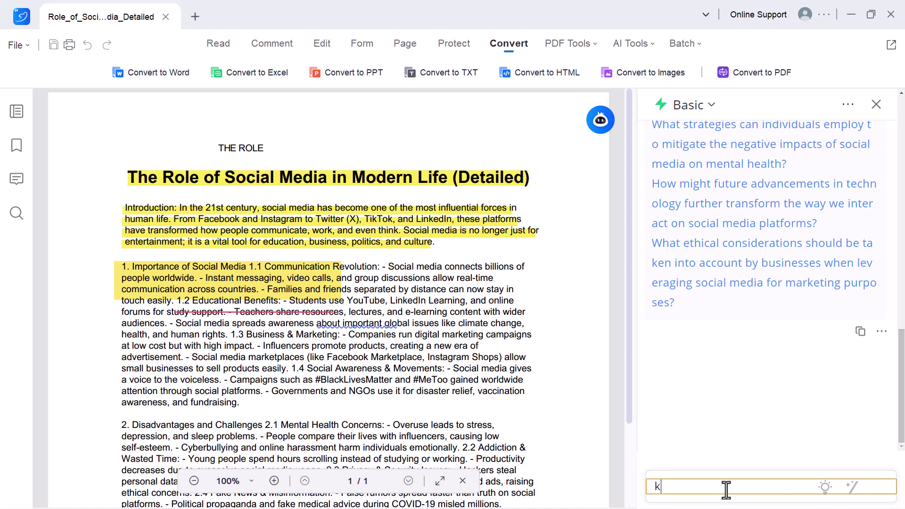
{"action": "type", "text": "ey points"}
{"action": "key", "text": "Return"}
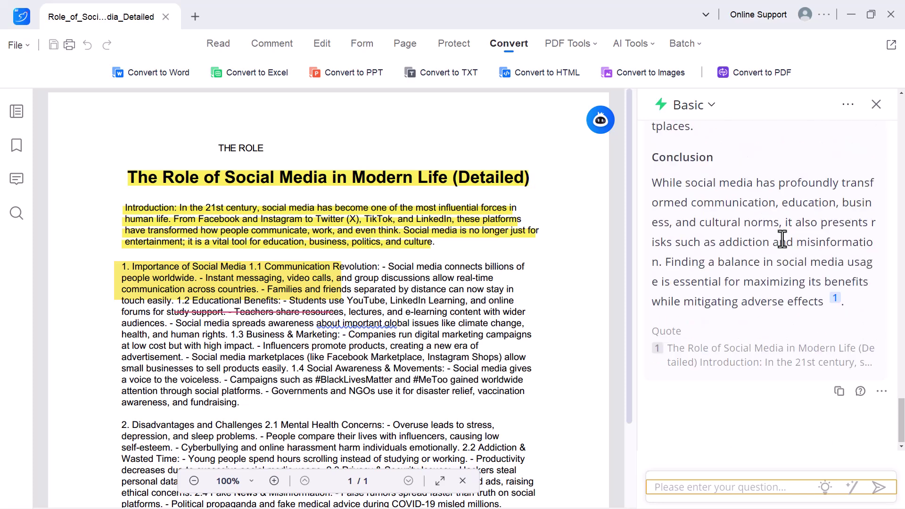
{"action": "scroll", "coordinate": [782, 239], "scroll_direction": "up", "scroll_amount": 3}
{"action": "scroll", "coordinate": [783, 239], "scroll_direction": "up", "scroll_amount": 6}
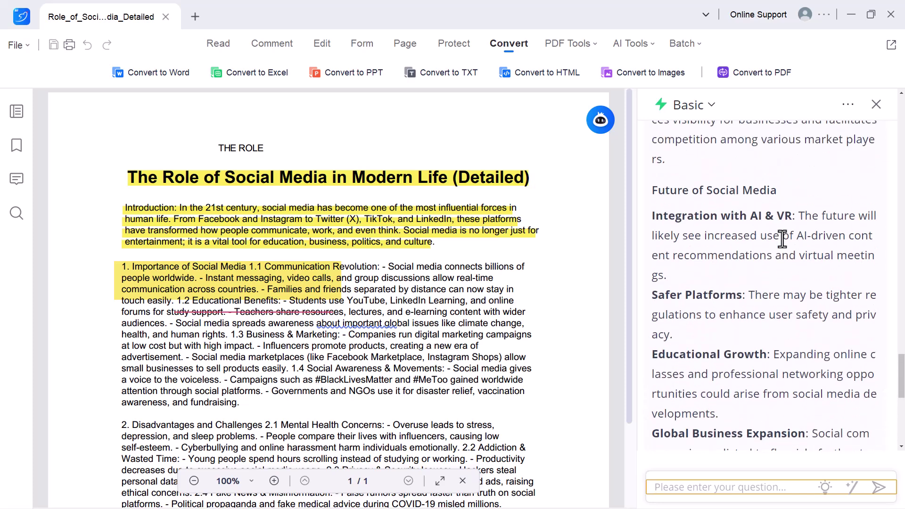
{"action": "scroll", "coordinate": [809, 295], "scroll_direction": "up", "scroll_amount": 14}
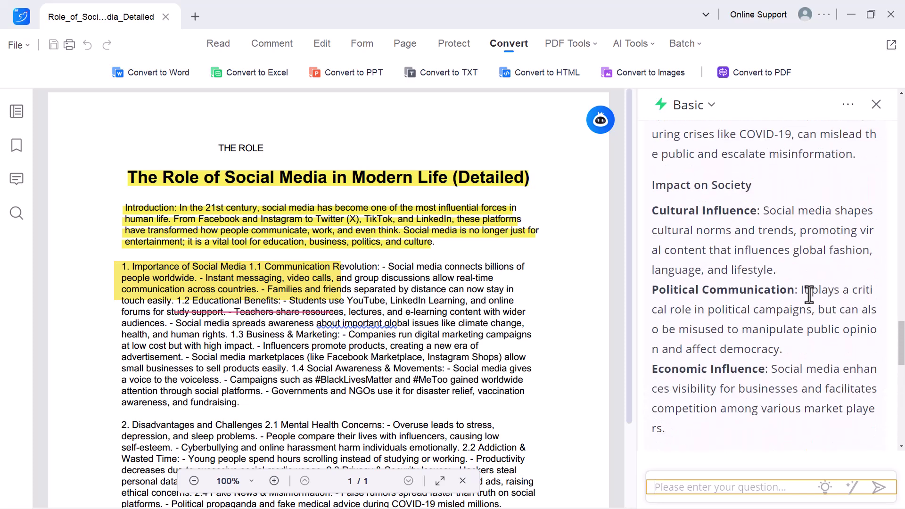
Step: Generate an AI Summary of the document, read through it, and load recommended follow-up questions
{"action": "left_click", "coordinate": [631, 43]}
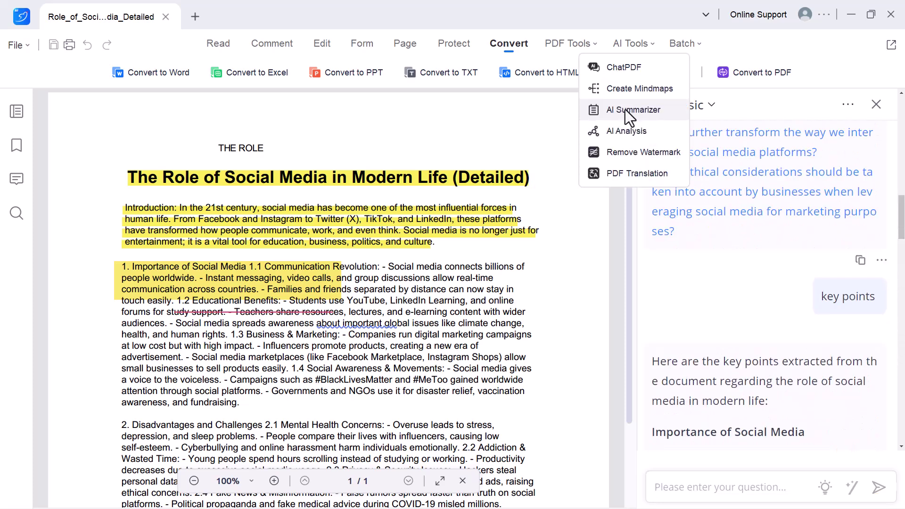
{"action": "left_click", "coordinate": [624, 111]}
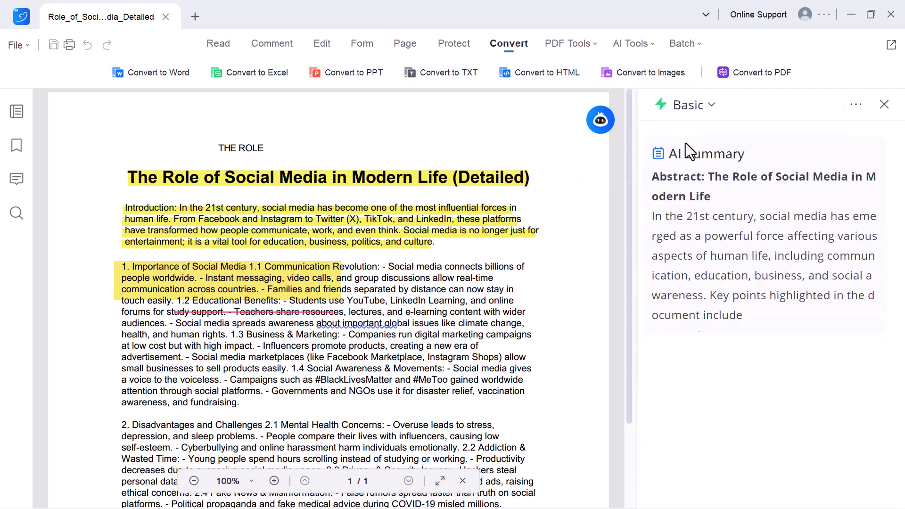
{"action": "scroll", "coordinate": [725, 205], "scroll_direction": "up", "scroll_amount": 4}
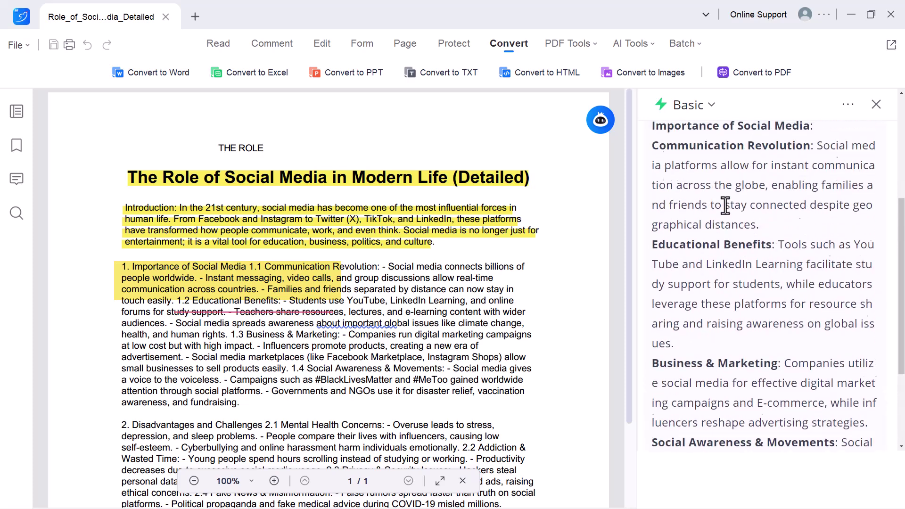
{"action": "scroll", "coordinate": [725, 205], "scroll_direction": "up", "scroll_amount": 2}
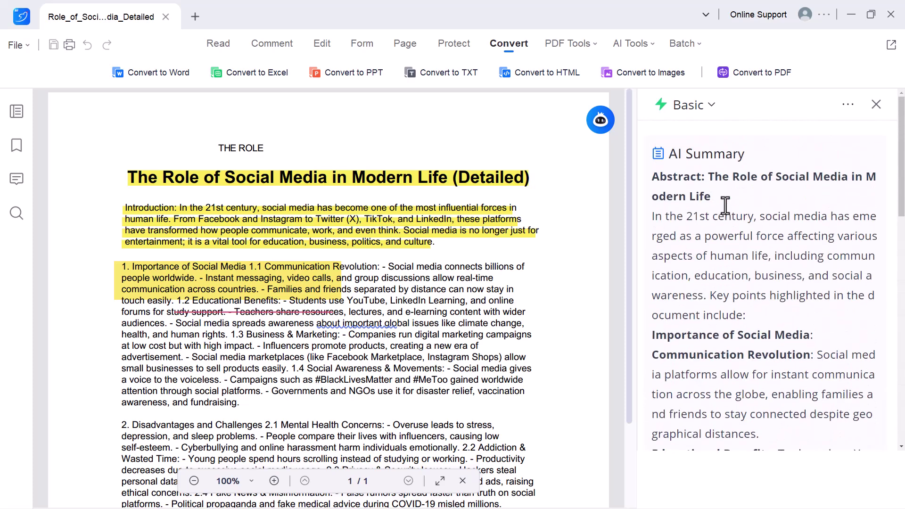
{"action": "scroll", "coordinate": [725, 205], "scroll_direction": "down", "scroll_amount": 10}
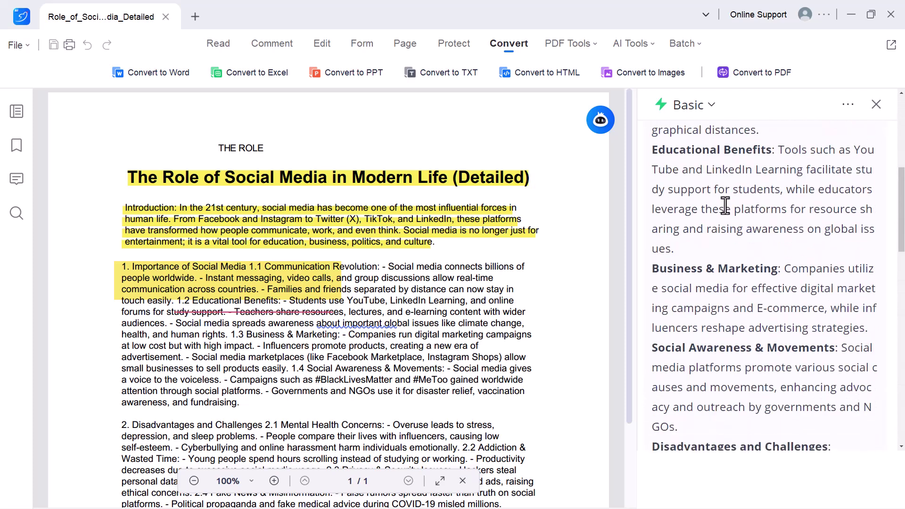
{"action": "scroll", "coordinate": [725, 206], "scroll_direction": "down", "scroll_amount": 15}
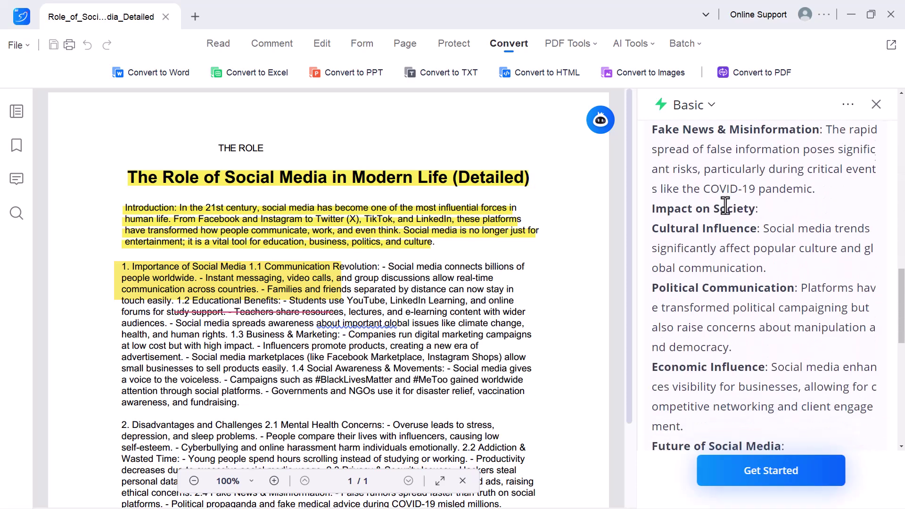
{"action": "scroll", "coordinate": [725, 205], "scroll_direction": "down", "scroll_amount": 2}
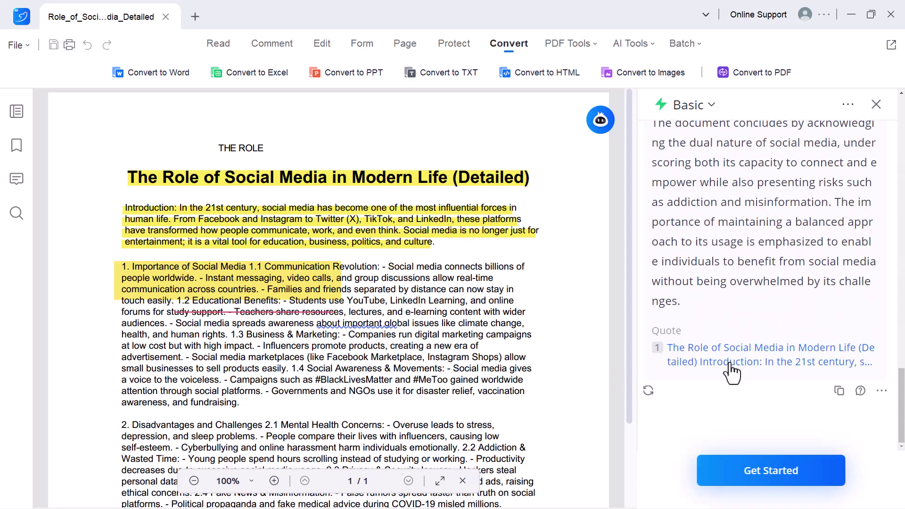
{"action": "left_click", "coordinate": [751, 480]}
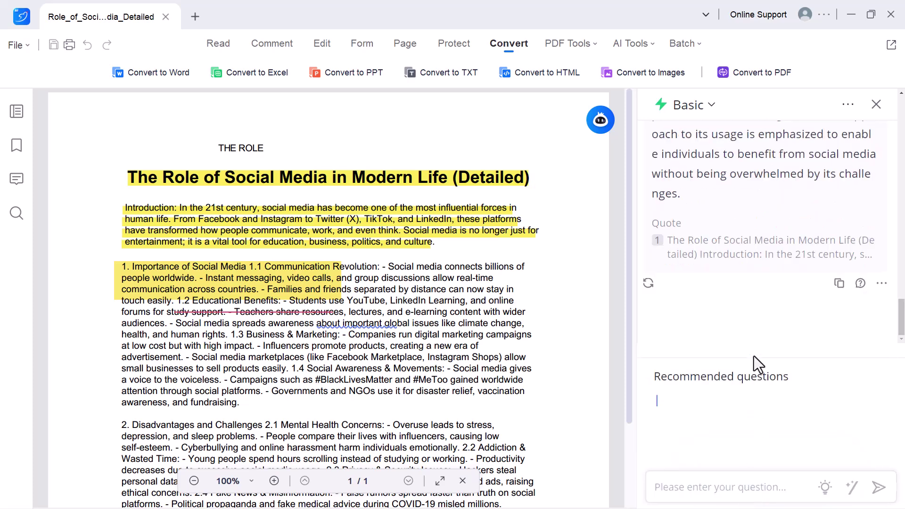
Step: Create an AI mind map of the document and pan across branches like Impact on Society and Conclusion
{"action": "left_click", "coordinate": [633, 44]}
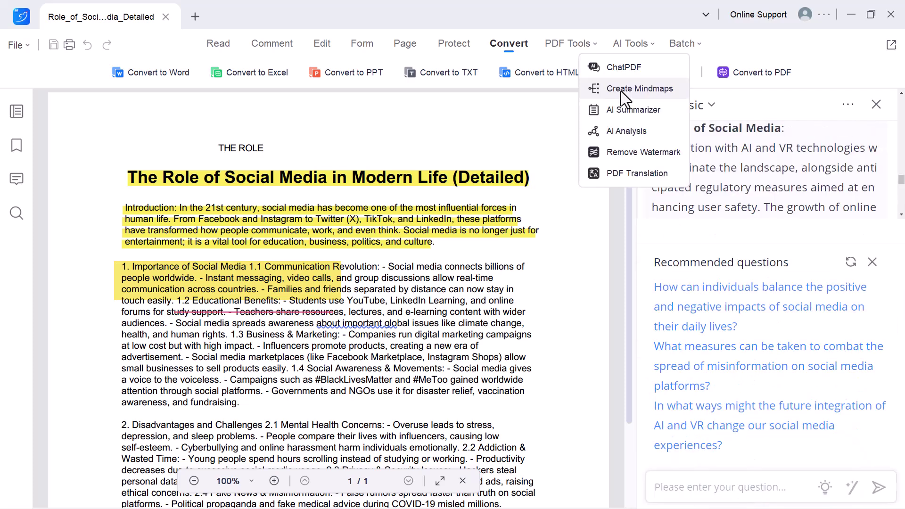
{"action": "left_click", "coordinate": [620, 91]}
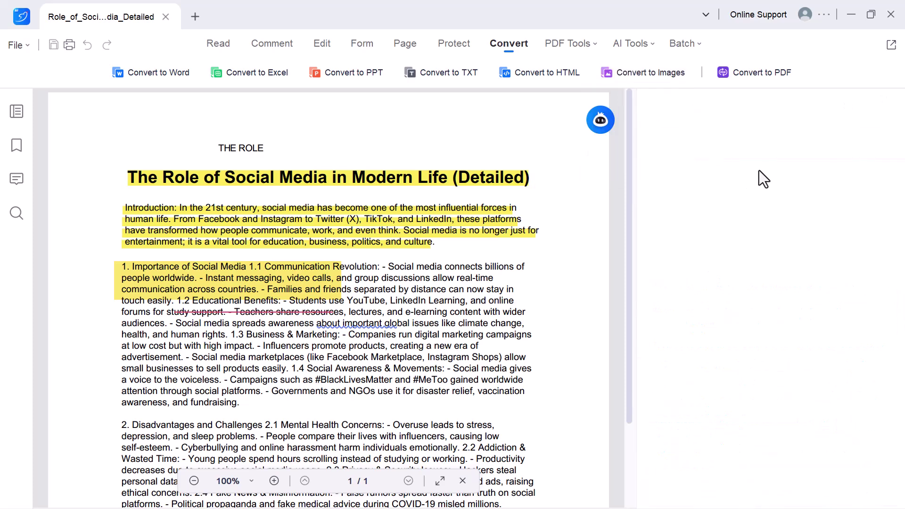
{"action": "scroll", "coordinate": [629, 307], "scroll_direction": "down", "scroll_amount": 8}
{"action": "scroll", "coordinate": [621, 180], "scroll_direction": "up", "scroll_amount": 8}
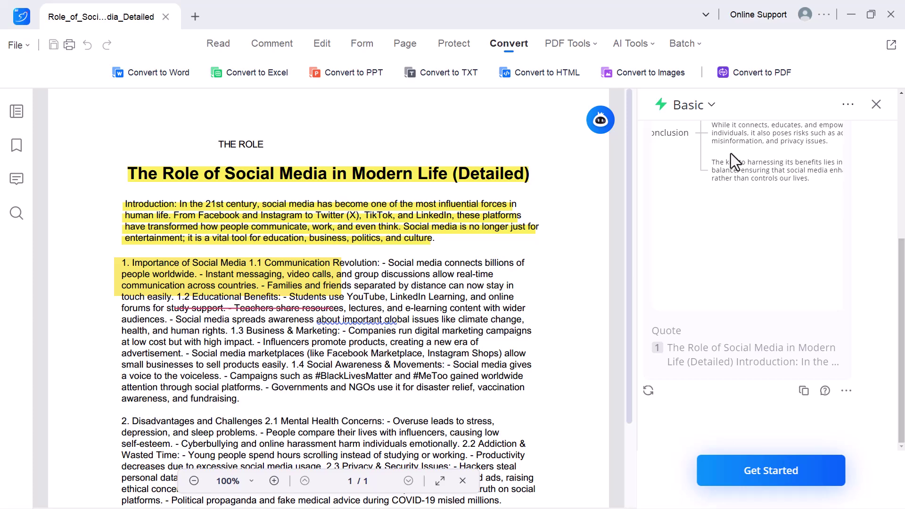
{"action": "scroll", "coordinate": [731, 154], "scroll_direction": "up", "scroll_amount": 5}
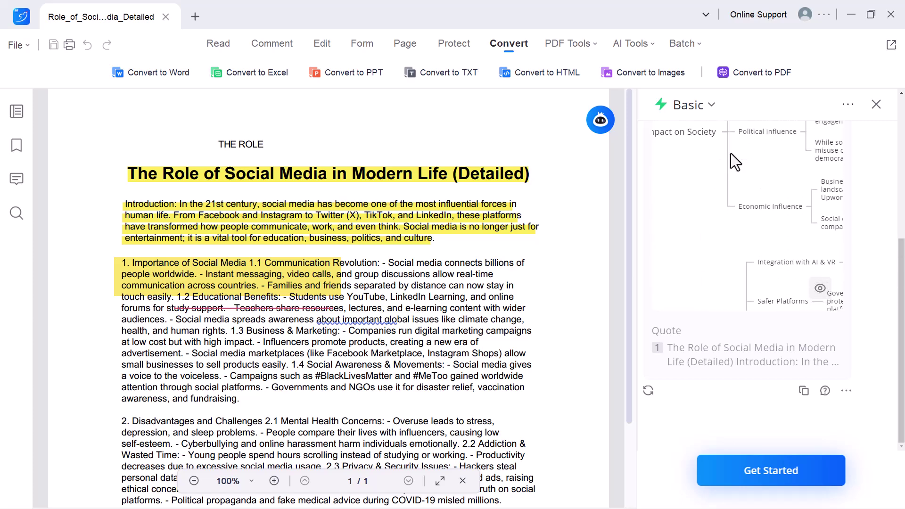
{"action": "scroll", "coordinate": [731, 153], "scroll_direction": "up", "scroll_amount": 5}
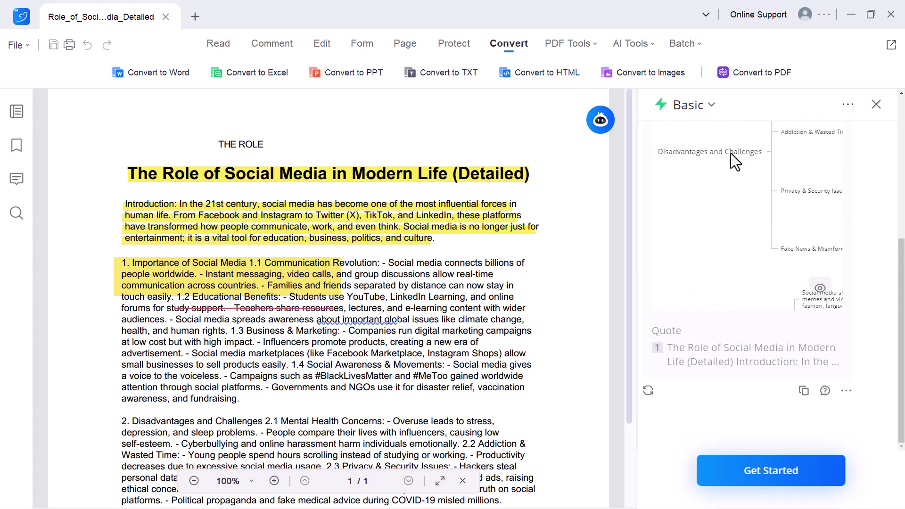
{"action": "scroll", "coordinate": [730, 153], "scroll_direction": "right", "scroll_amount": 5}
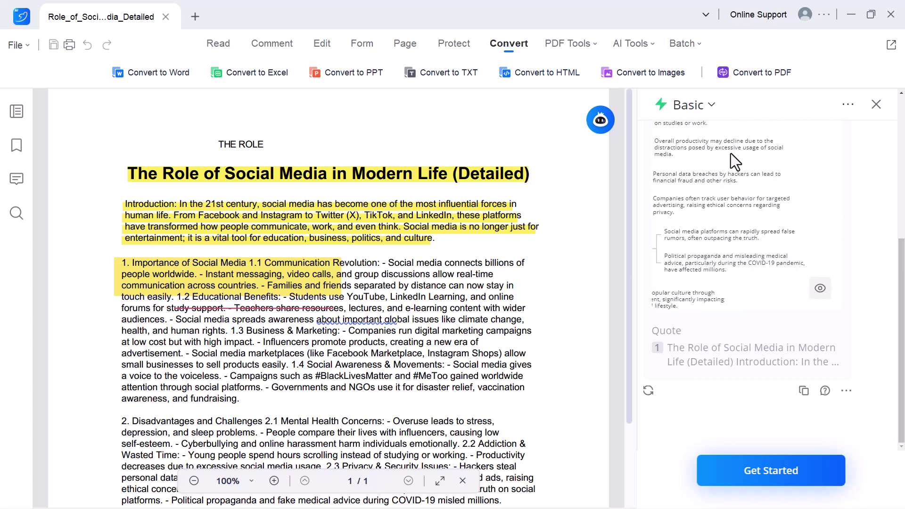
{"action": "scroll", "coordinate": [730, 153], "scroll_direction": "up", "scroll_amount": 4}
{"action": "scroll", "coordinate": [731, 153], "scroll_direction": "left", "scroll_amount": 2}
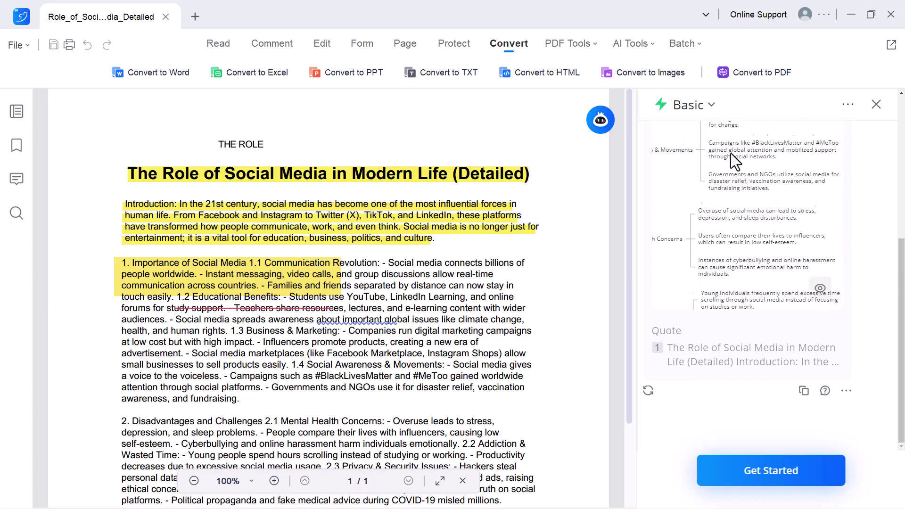
{"action": "scroll", "coordinate": [730, 154], "scroll_direction": "up", "scroll_amount": 5}
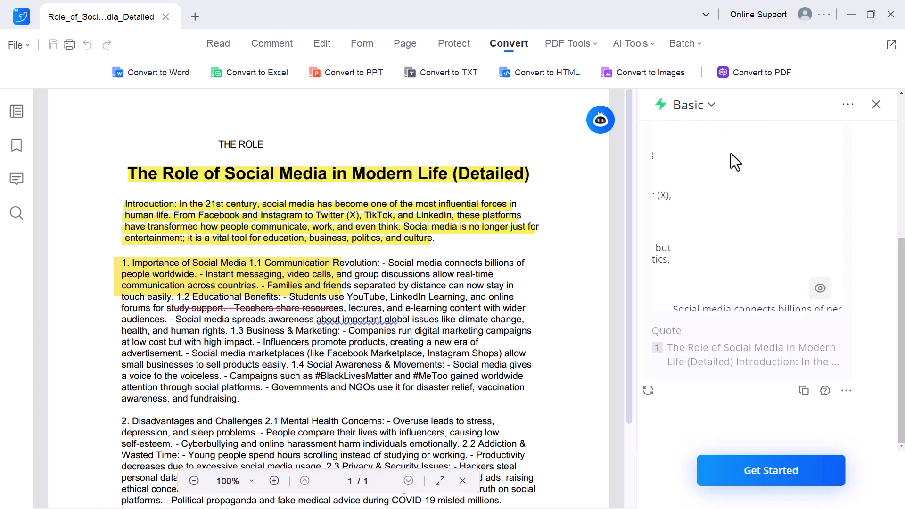
{"action": "scroll", "coordinate": [730, 154], "scroll_direction": "left", "scroll_amount": 5}
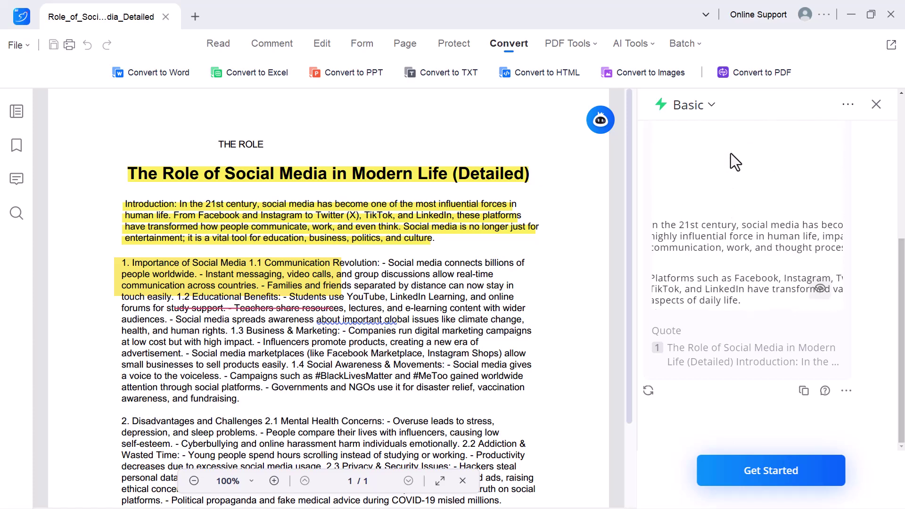
{"action": "scroll", "coordinate": [730, 153], "scroll_direction": "down", "scroll_amount": 5}
{"action": "scroll", "coordinate": [730, 153], "scroll_direction": "left", "scroll_amount": 2}
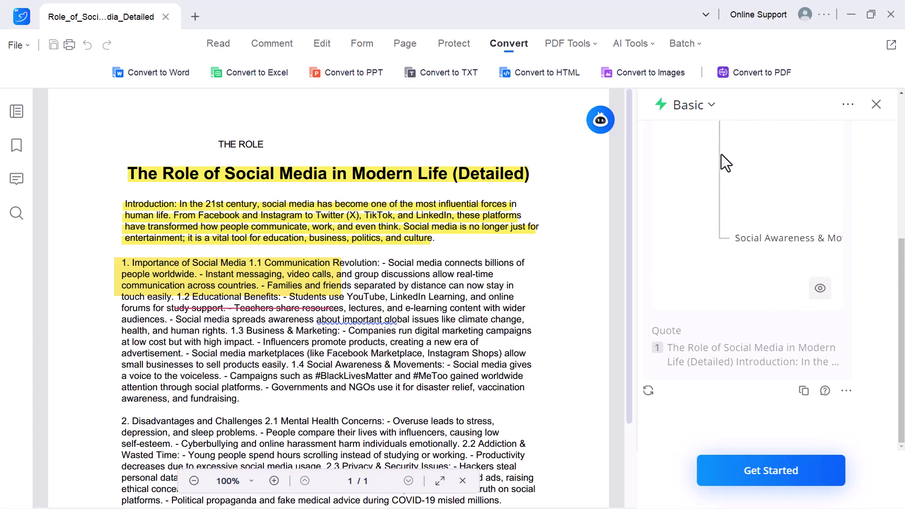
Step: Set the translation target language to 日本語 (Japanese) and start the translation
{"action": "left_click", "coordinate": [633, 43]}
{"action": "left_click", "coordinate": [631, 178]}
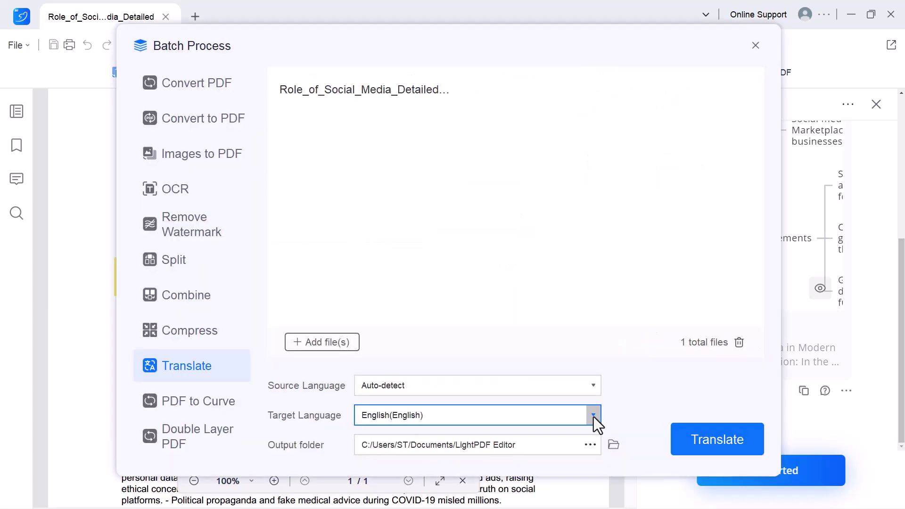
{"action": "left_click", "coordinate": [593, 416]}
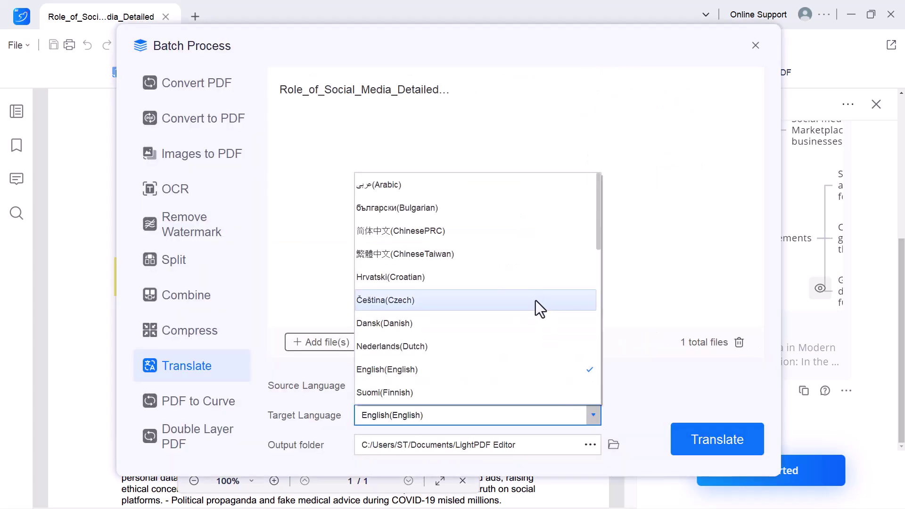
{"action": "scroll", "coordinate": [535, 301], "scroll_direction": "down", "scroll_amount": 2}
{"action": "scroll", "coordinate": [535, 301], "scroll_direction": "down", "scroll_amount": 3}
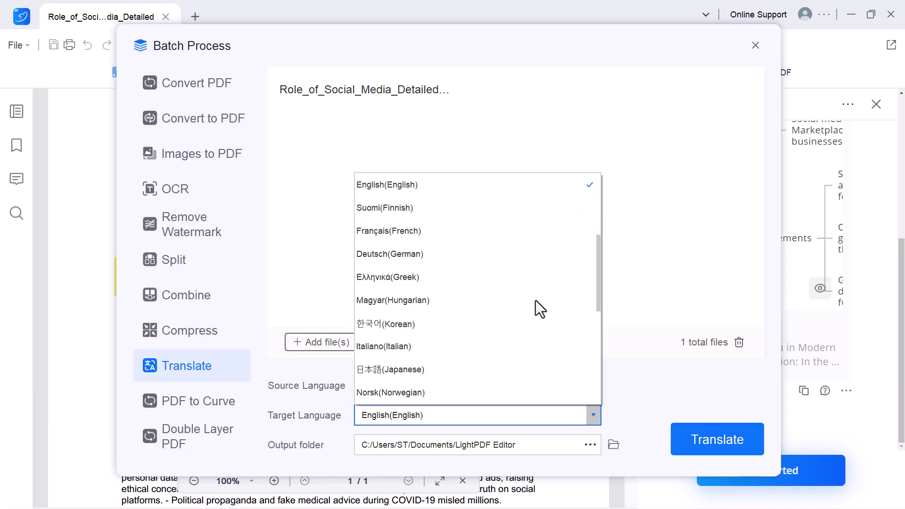
{"action": "left_click", "coordinate": [428, 322]}
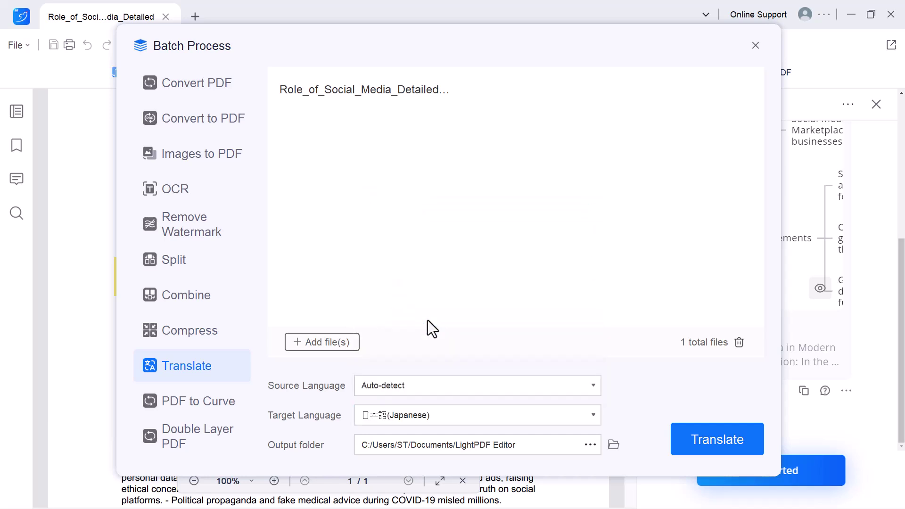
{"action": "left_click", "coordinate": [727, 437]}
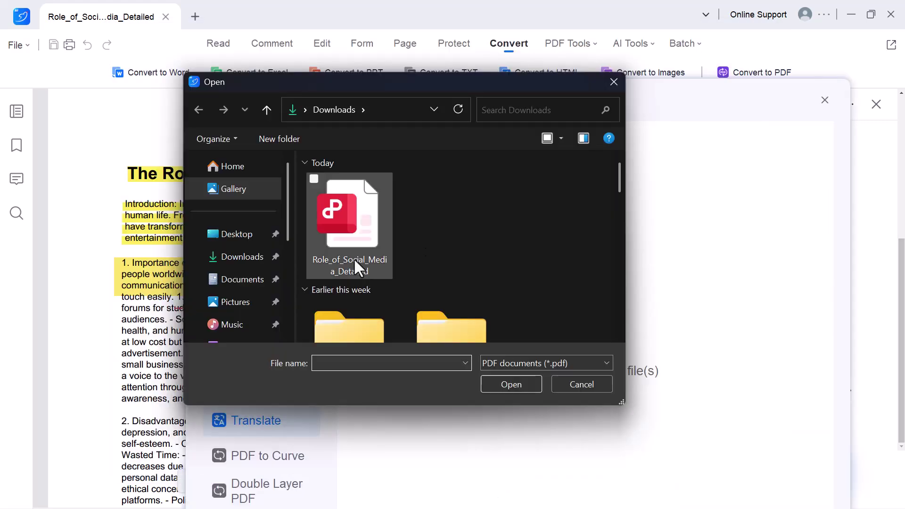
Step: Choose the Role_of_Social_Media_Detailed PDF to translate and scroll through the Japanese result
{"action": "left_click", "coordinate": [354, 258]}
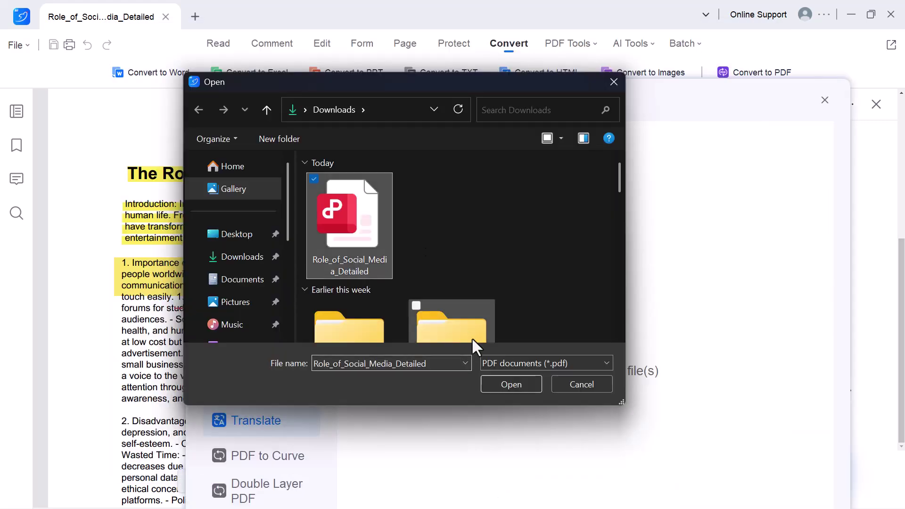
{"action": "left_click", "coordinate": [496, 380]}
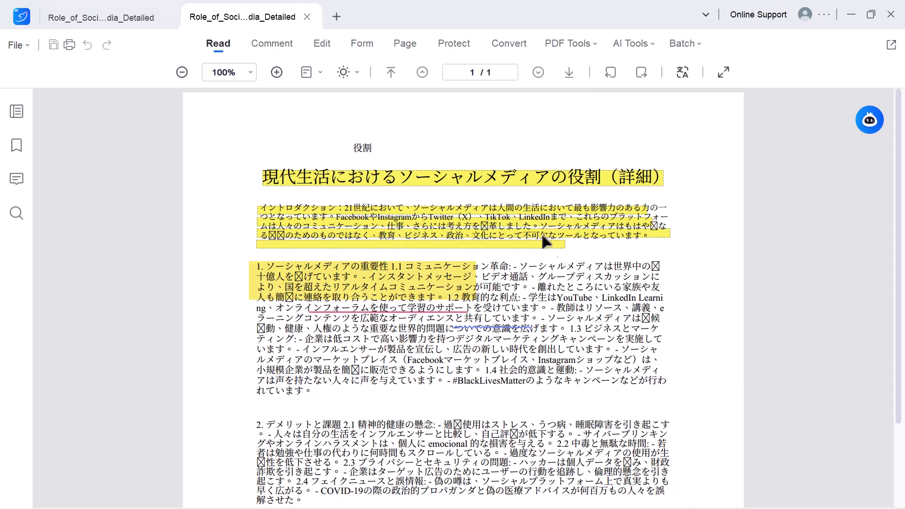
{"action": "scroll", "coordinate": [565, 249], "scroll_direction": "down", "scroll_amount": 8}
{"action": "scroll", "coordinate": [564, 247], "scroll_direction": "up", "scroll_amount": 3}
{"action": "scroll", "coordinate": [565, 247], "scroll_direction": "down", "scroll_amount": 3}
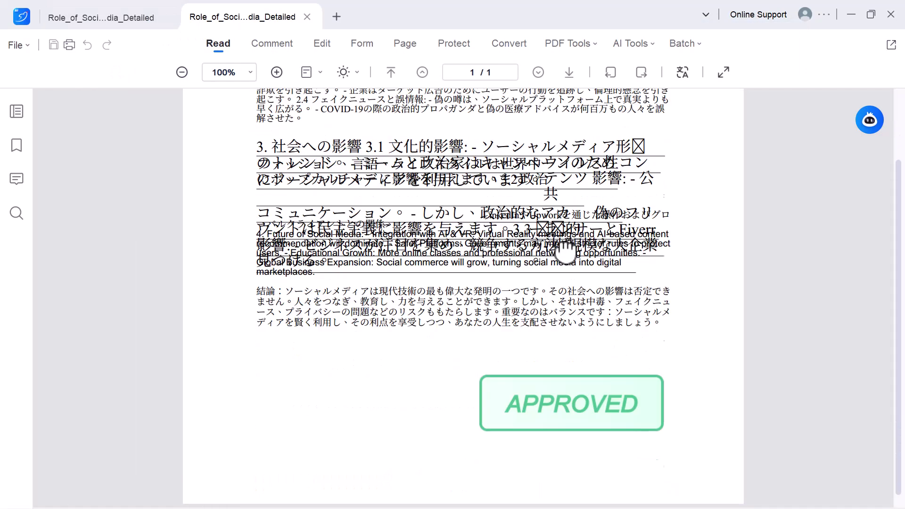
{"action": "scroll", "coordinate": [564, 247], "scroll_direction": "up", "scroll_amount": 8}
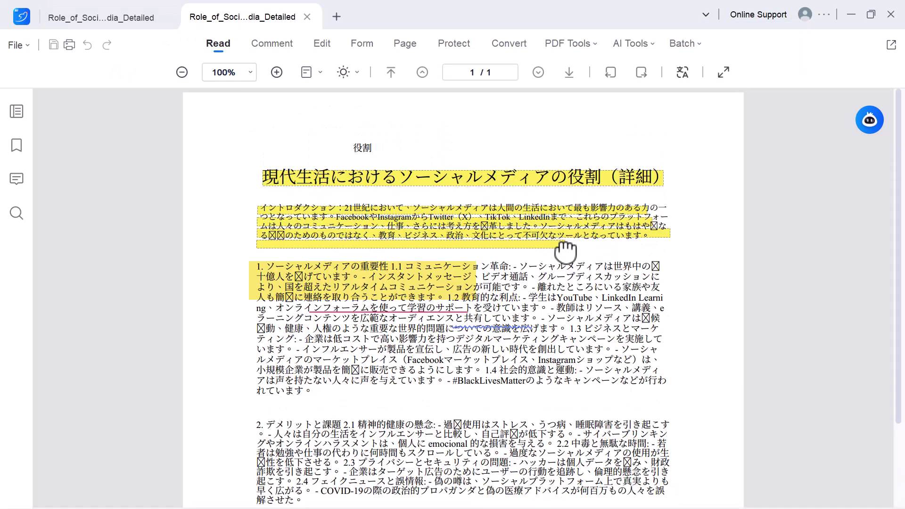
{"action": "scroll", "coordinate": [565, 251], "scroll_direction": "down", "scroll_amount": 8}
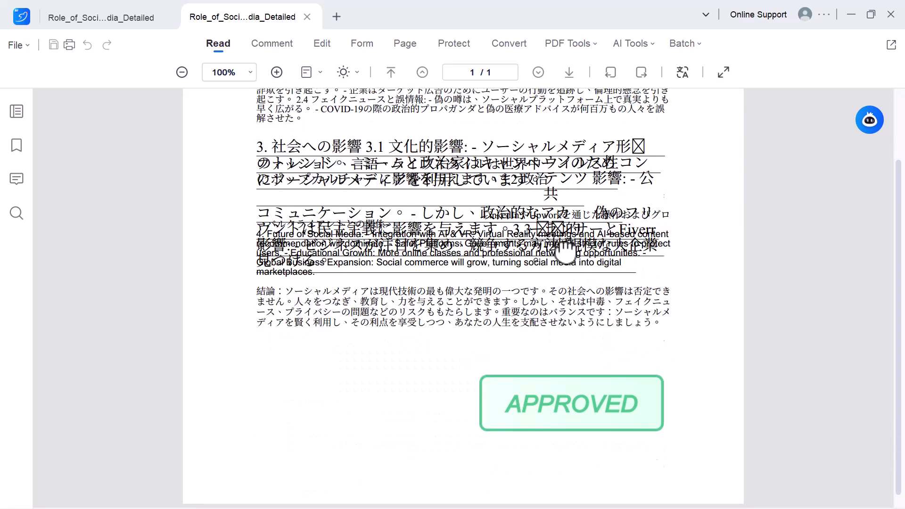
{"action": "scroll", "coordinate": [565, 250], "scroll_direction": "up", "scroll_amount": 8}
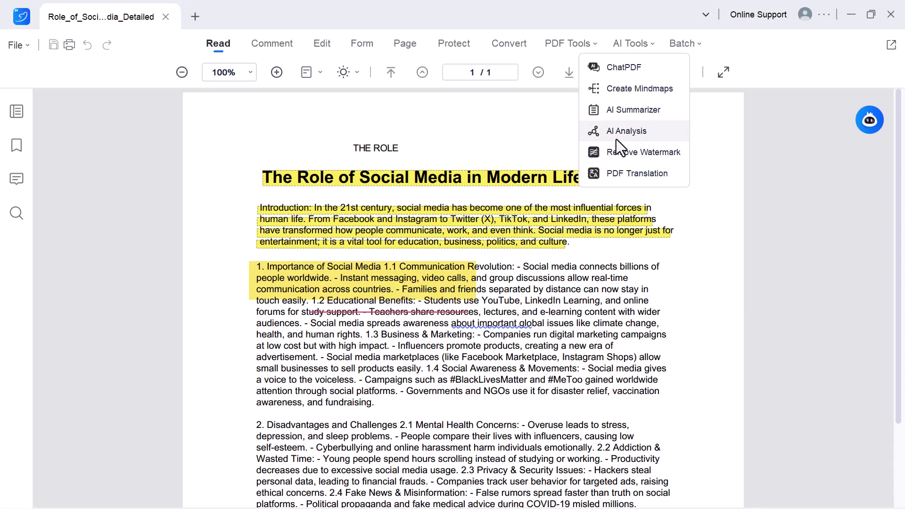
Step: Run AI Analysis on the English PDF and review its summary, key points, keyword tags and topic chart
{"action": "left_click", "coordinate": [615, 139]}
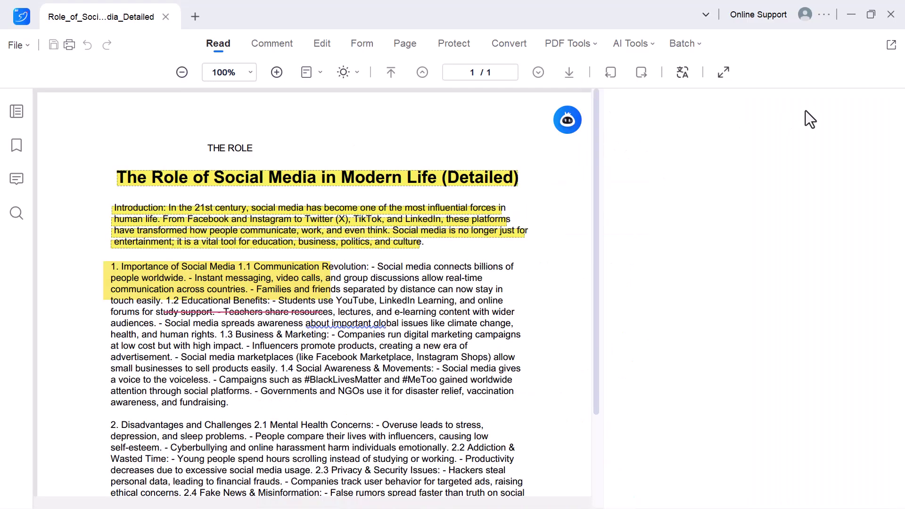
{"action": "left_click", "coordinate": [855, 105]}
{"action": "left_click", "coordinate": [851, 111]}
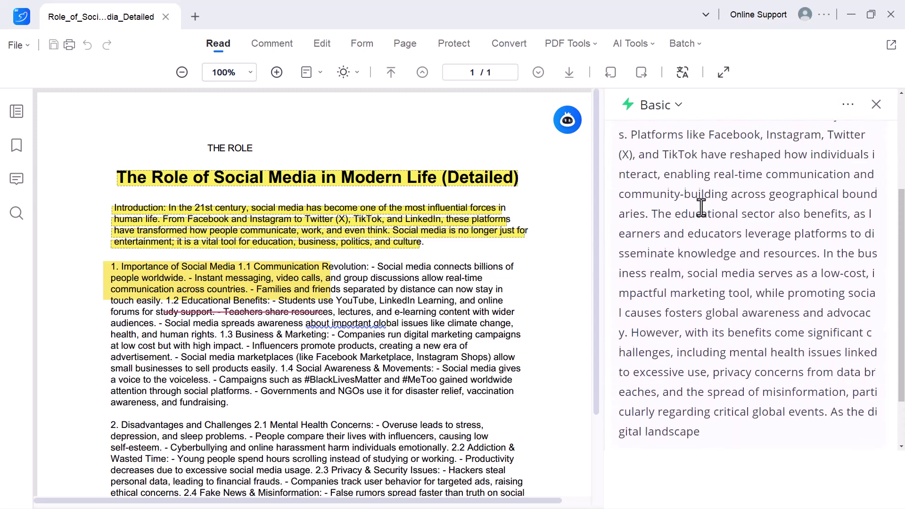
{"action": "scroll", "coordinate": [701, 207], "scroll_direction": "up", "scroll_amount": 5}
{"action": "scroll", "coordinate": [701, 207], "scroll_direction": "down", "scroll_amount": 2}
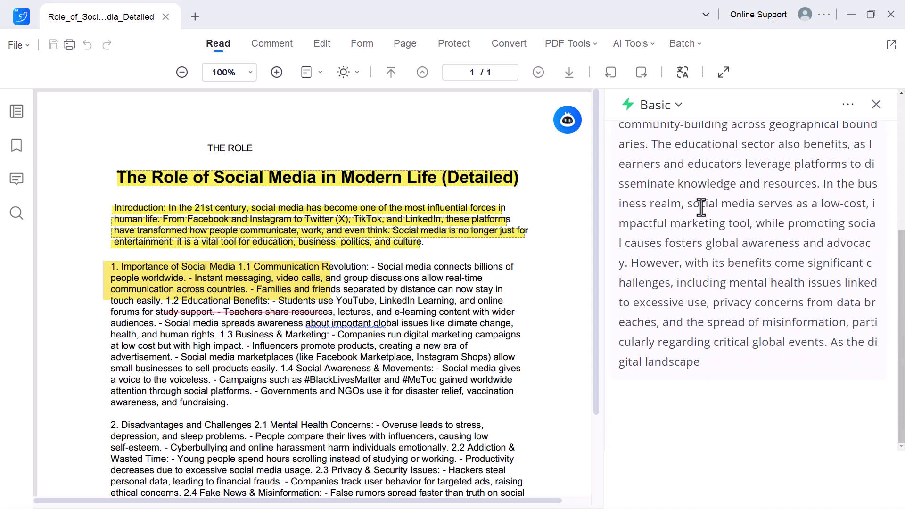
{"action": "scroll", "coordinate": [702, 267], "scroll_direction": "down", "scroll_amount": 10}
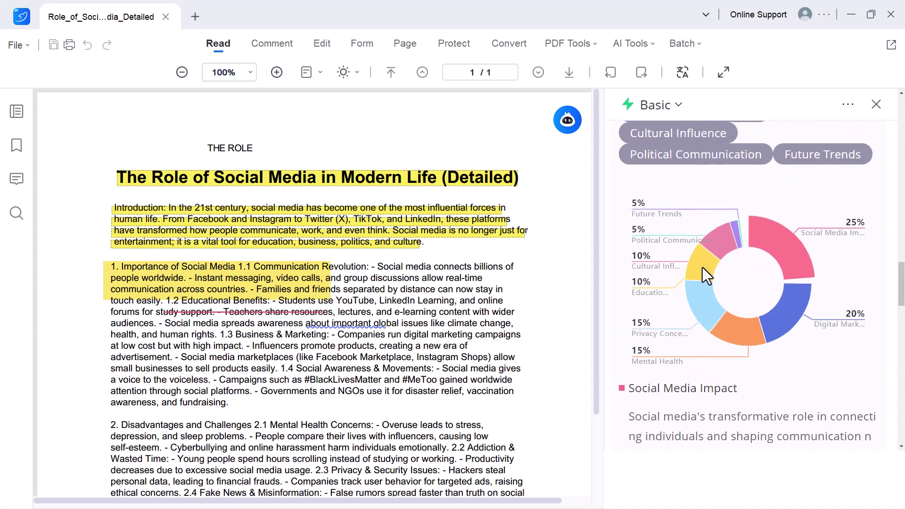
{"action": "scroll", "coordinate": [702, 267], "scroll_direction": "up", "scroll_amount": 2}
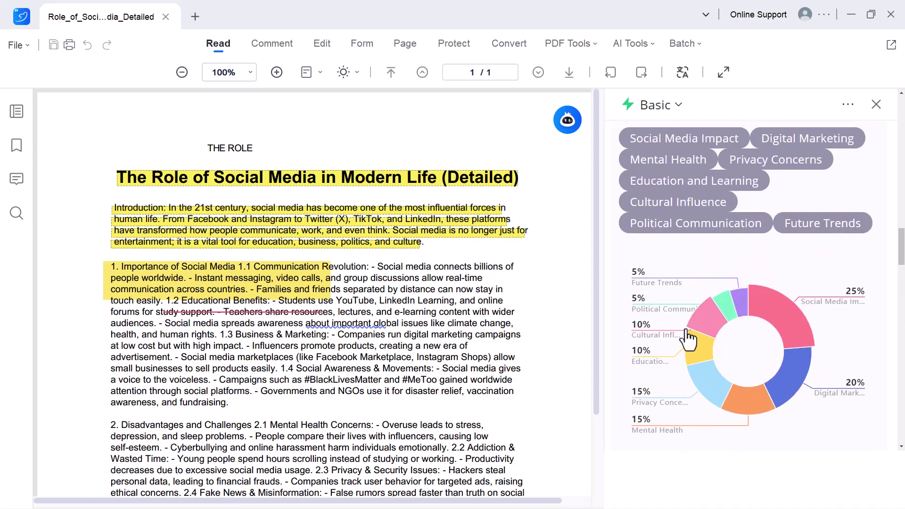
{"action": "scroll", "coordinate": [737, 260], "scroll_direction": "up", "scroll_amount": 7}
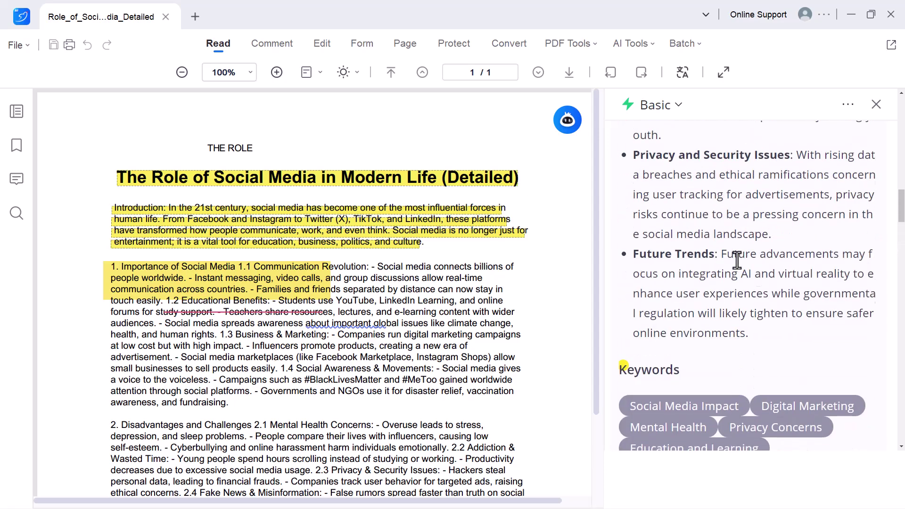
{"action": "scroll", "coordinate": [737, 261], "scroll_direction": "up", "scroll_amount": 15}
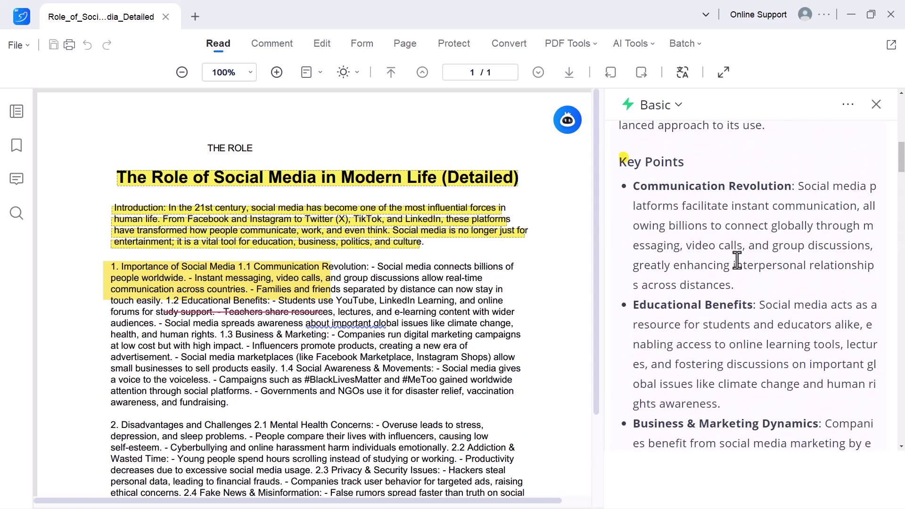
{"action": "scroll", "coordinate": [737, 260], "scroll_direction": "up", "scroll_amount": 10}
{"action": "scroll", "coordinate": [738, 260], "scroll_direction": "down", "scroll_amount": 8}
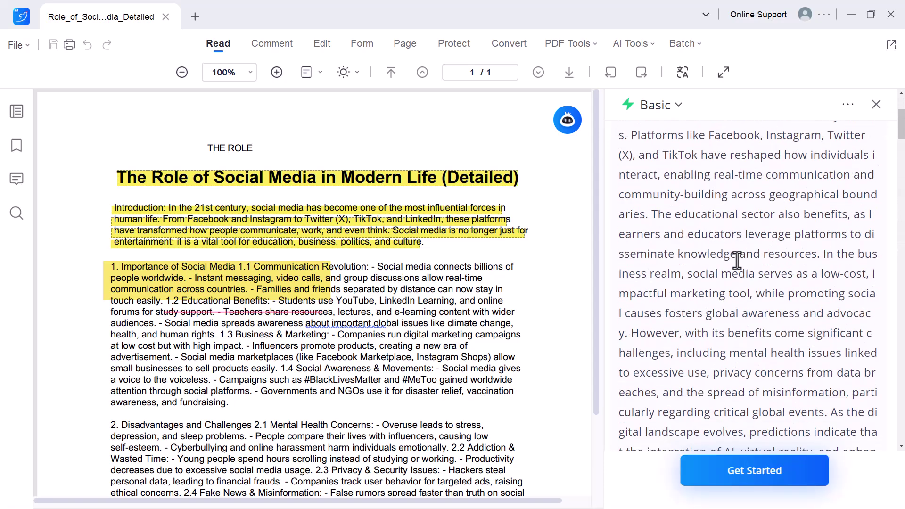
{"action": "scroll", "coordinate": [737, 260], "scroll_direction": "down", "scroll_amount": 20}
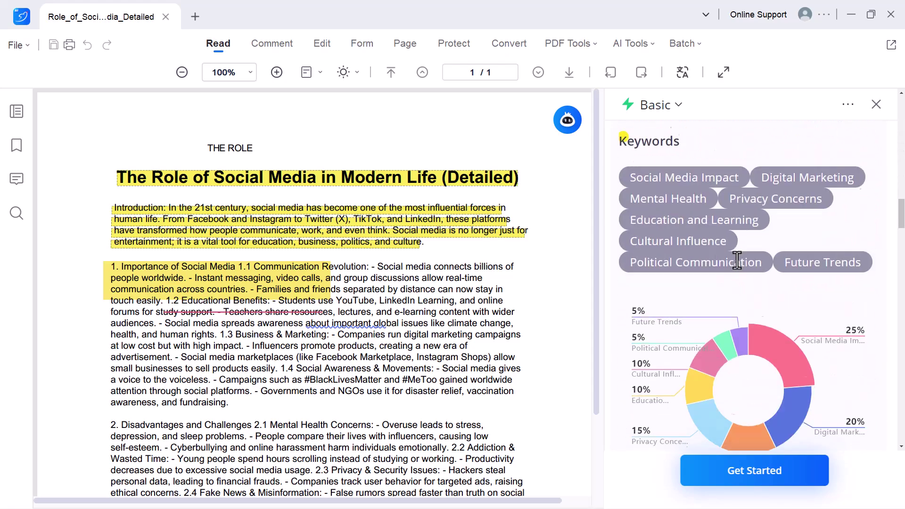
{"action": "scroll", "coordinate": [737, 260], "scroll_direction": "down", "scroll_amount": 20}
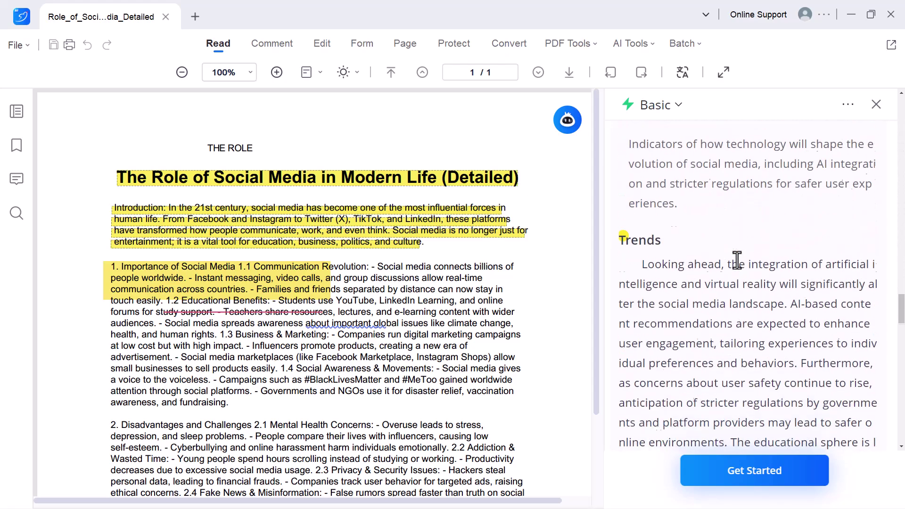
{"action": "scroll", "coordinate": [737, 260], "scroll_direction": "down", "scroll_amount": 20}
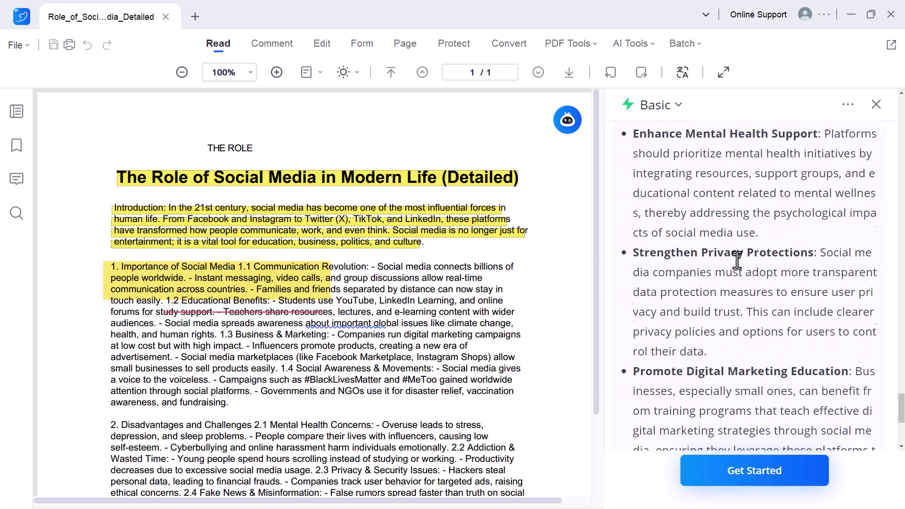
{"action": "scroll", "coordinate": [737, 260], "scroll_direction": "down", "scroll_amount": 3}
{"action": "scroll", "coordinate": [738, 259], "scroll_direction": "up", "scroll_amount": 20}
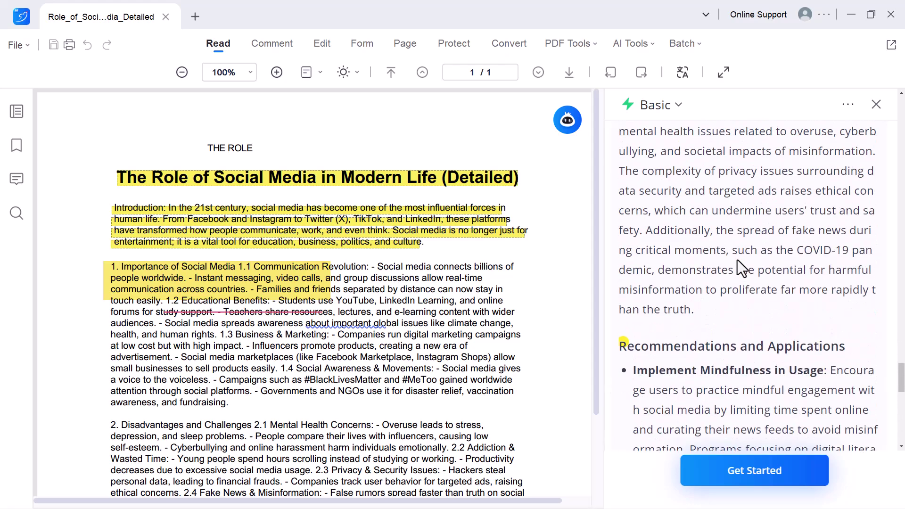
{"action": "scroll", "coordinate": [737, 260], "scroll_direction": "down", "scroll_amount": 15}
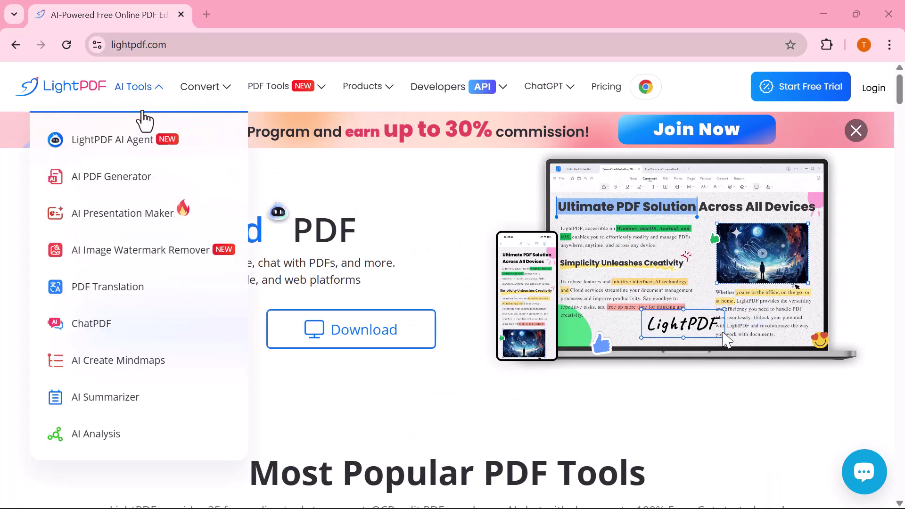
Step: Scroll down the lightpdf.com homepage past popular tools like PDF to Word, ChatPDF, OCR and Compress PDF
{"action": "scroll", "coordinate": [251, 262], "scroll_direction": "down", "scroll_amount": 5}
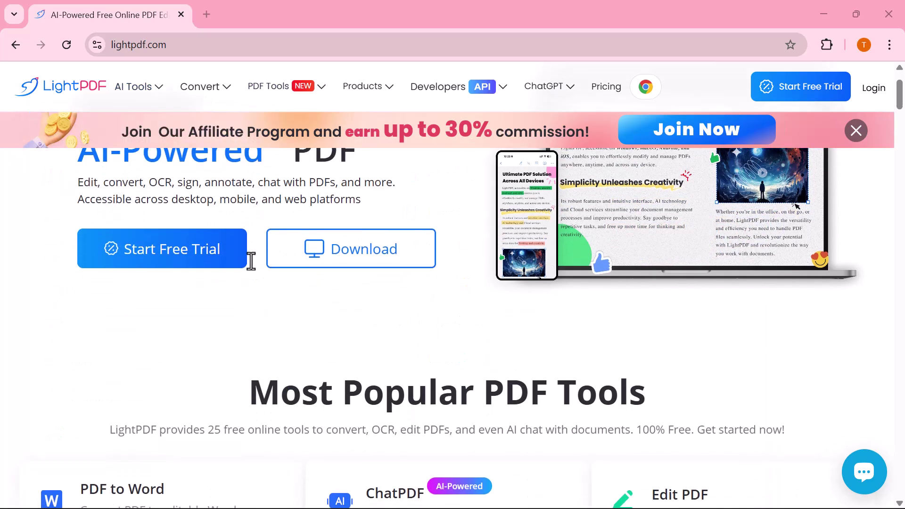
{"action": "scroll", "coordinate": [251, 261], "scroll_direction": "down", "scroll_amount": 2}
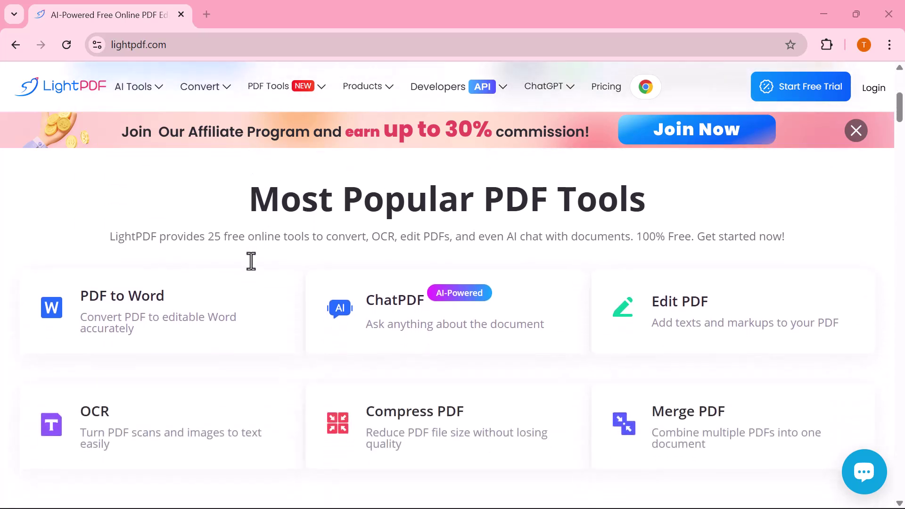
{"action": "scroll", "coordinate": [251, 261], "scroll_direction": "down", "scroll_amount": 2}
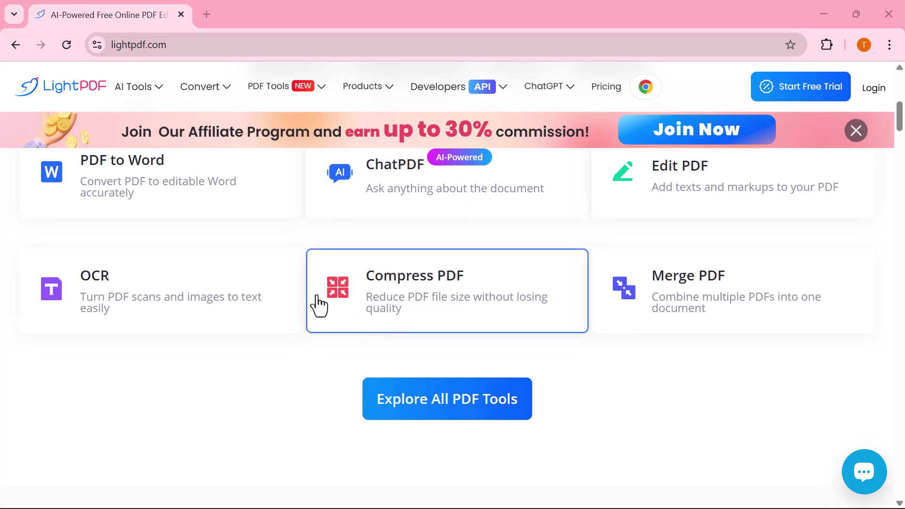
{"action": "scroll", "coordinate": [318, 305], "scroll_direction": "down", "scroll_amount": 5}
{"action": "scroll", "coordinate": [318, 305], "scroll_direction": "down", "scroll_amount": 2}
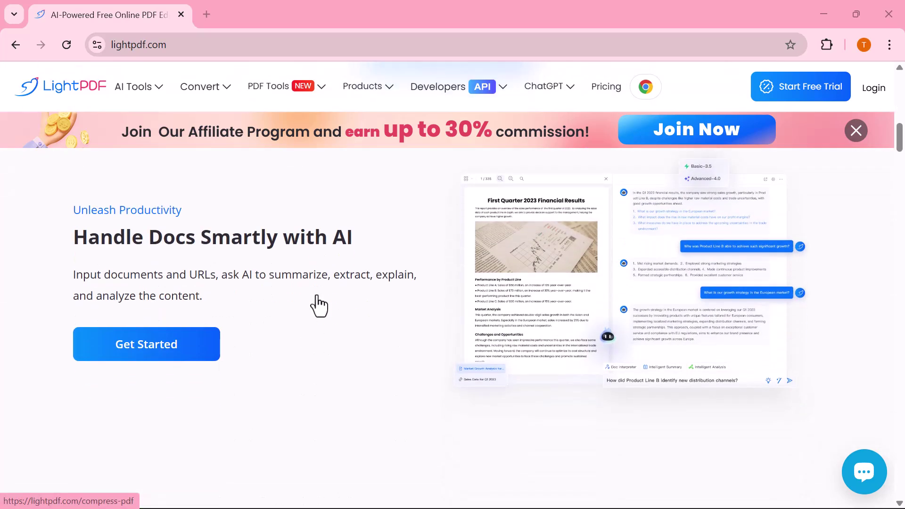
{"action": "scroll", "coordinate": [319, 305], "scroll_direction": "down", "scroll_amount": 3}
{"action": "scroll", "coordinate": [319, 305], "scroll_direction": "down", "scroll_amount": 4}
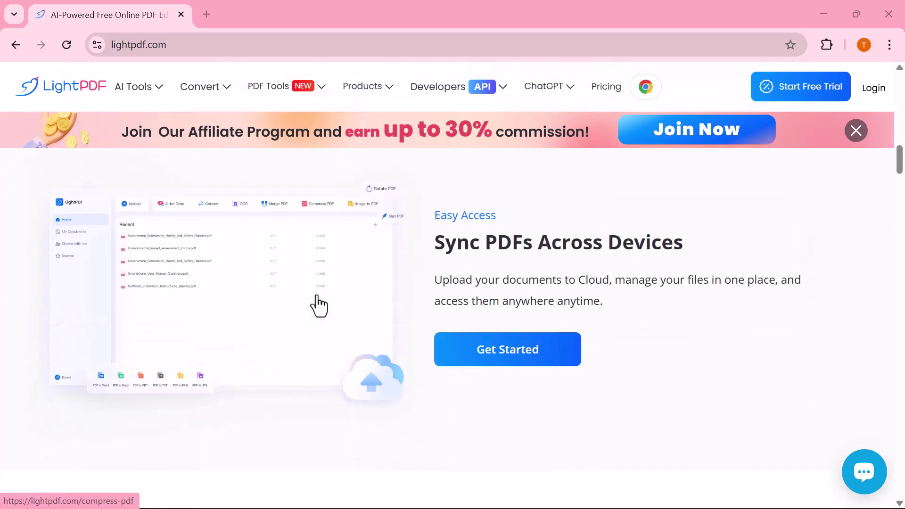
{"action": "scroll", "coordinate": [319, 306], "scroll_direction": "down", "scroll_amount": 1}
{"action": "scroll", "coordinate": [319, 305], "scroll_direction": "down", "scroll_amount": 3}
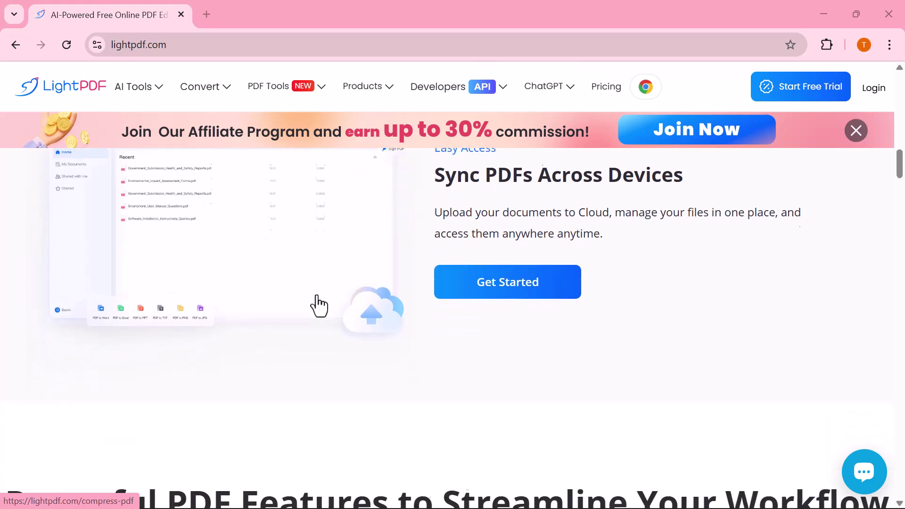